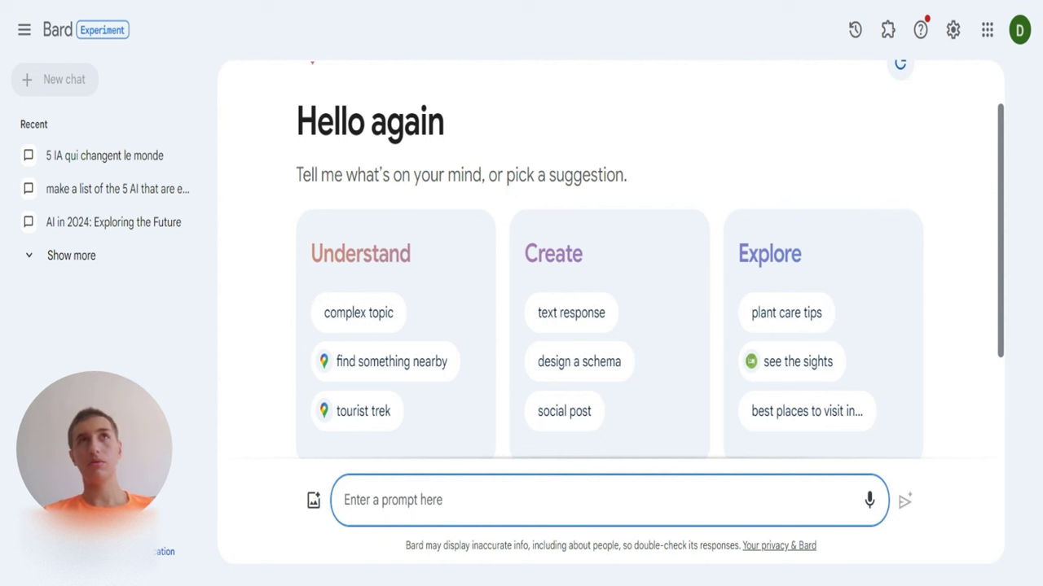
Ask the chatbot "Quels sont les 10 joueurs de foot les plus connues ?"
type("Quel")
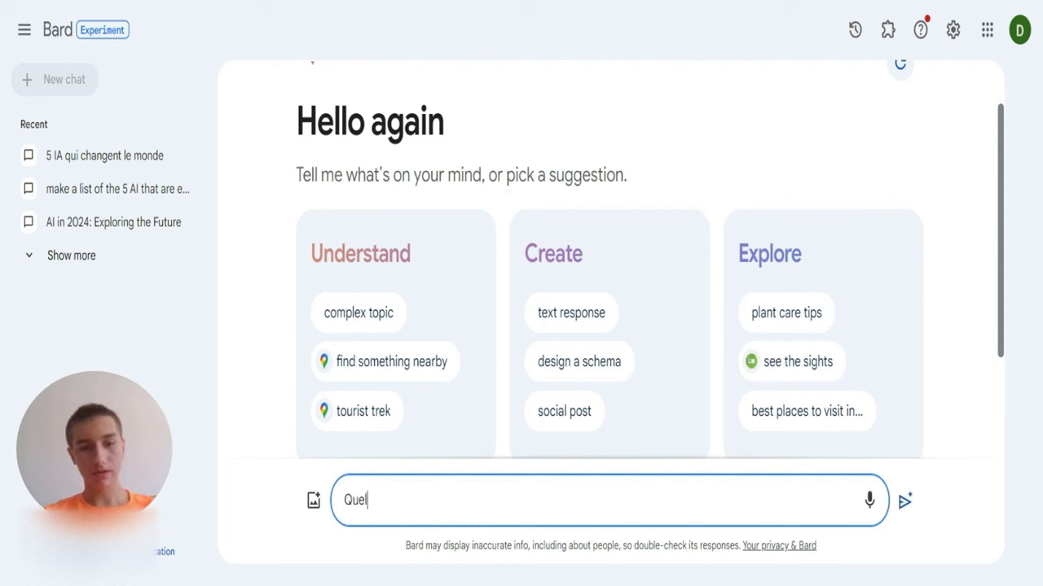
type("s sont les ")
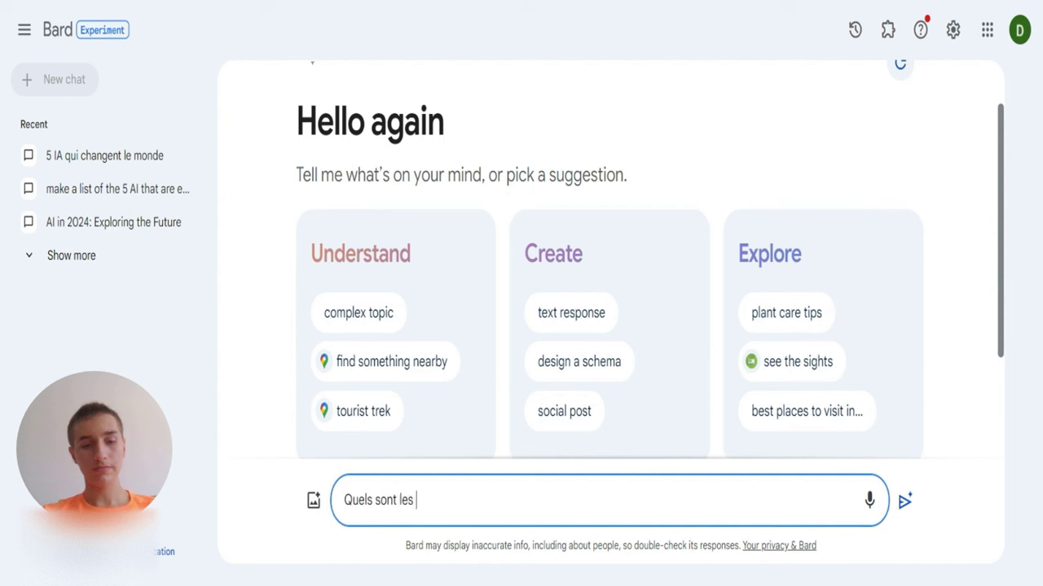
type("10 joueu")
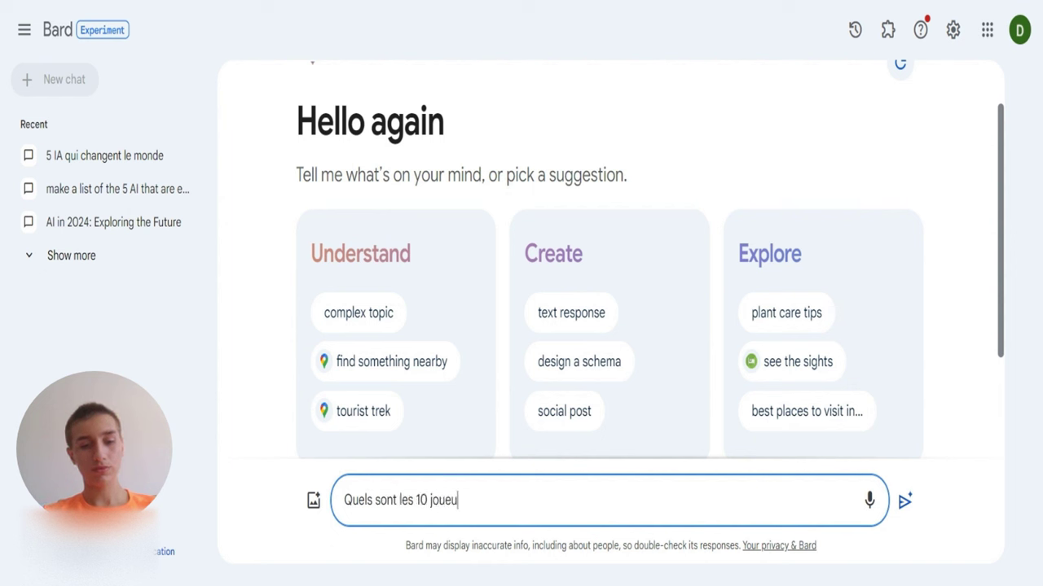
type("rs de foot")
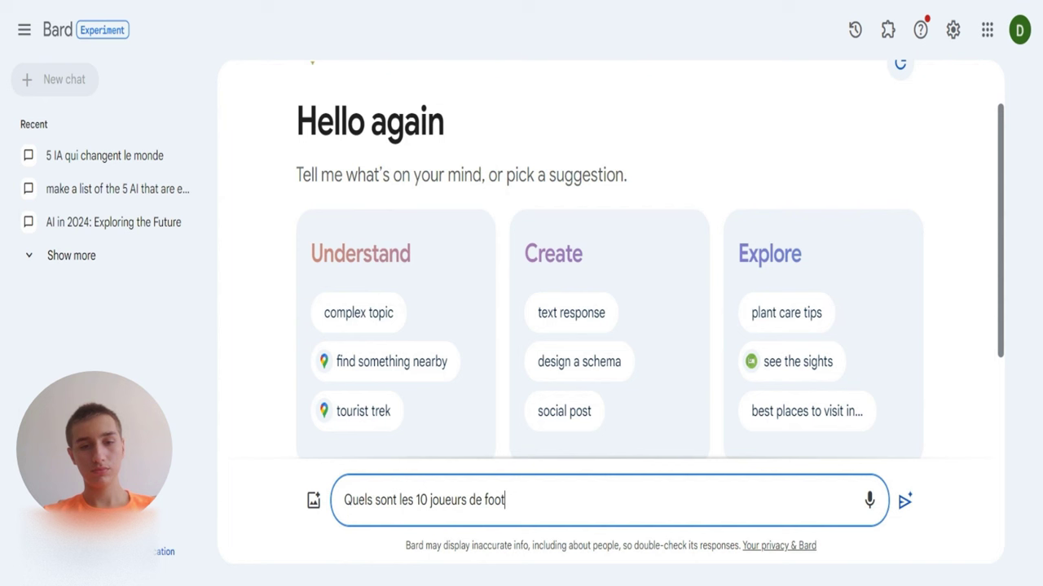
type(" les pl")
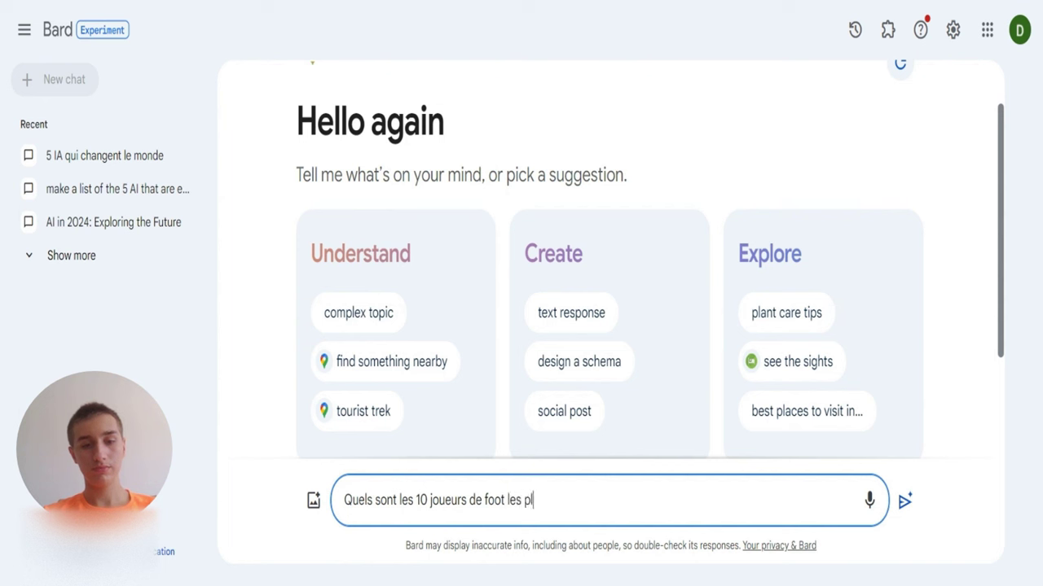
type("us connue")
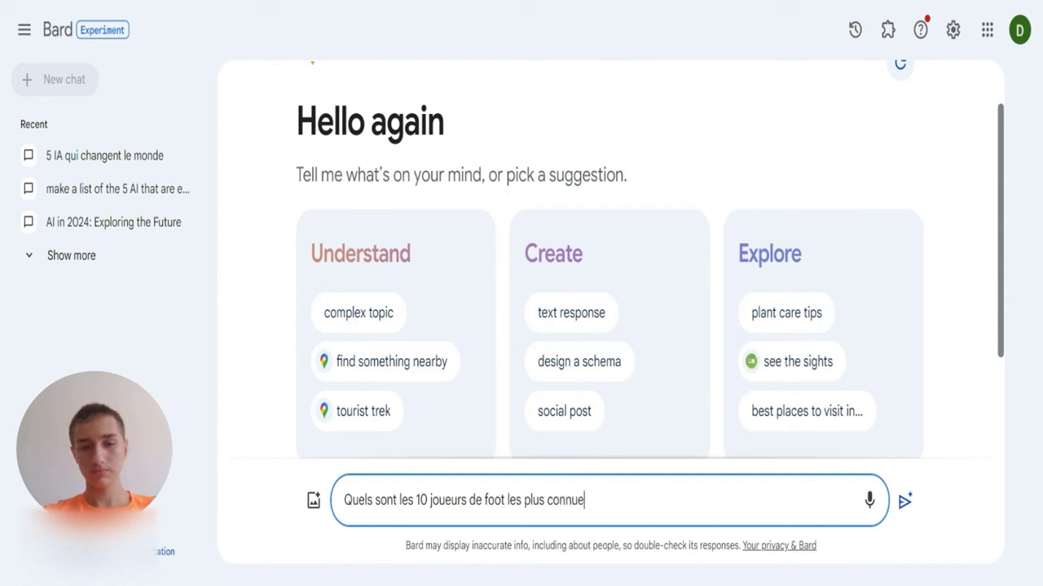
type("s ?")
key("Return")
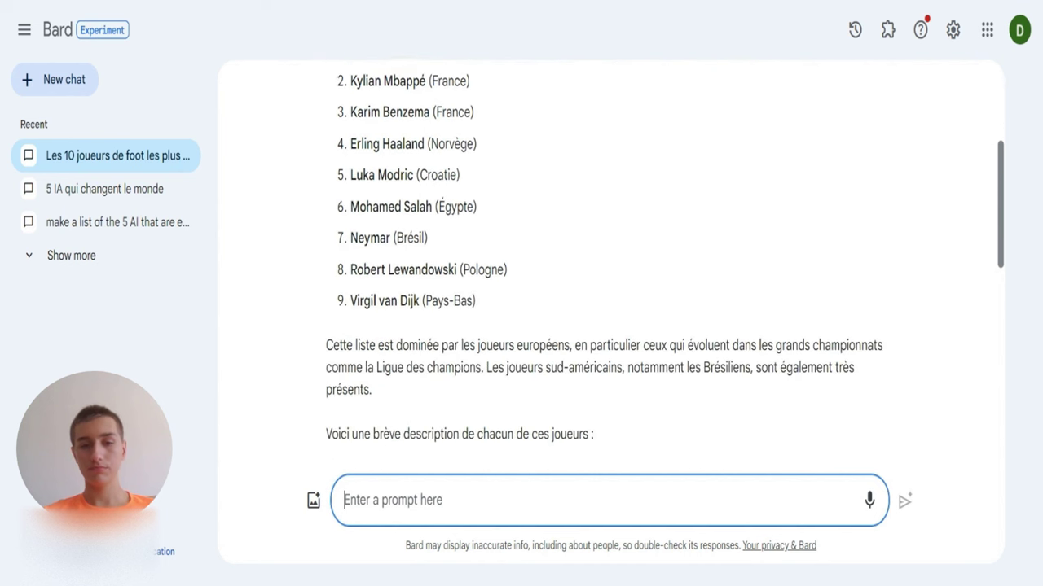
Read through the answer's numbered list of football players and the brief description of each player
scroll(665, 268, "up", 3)
scroll(366, 270, "up", 2)
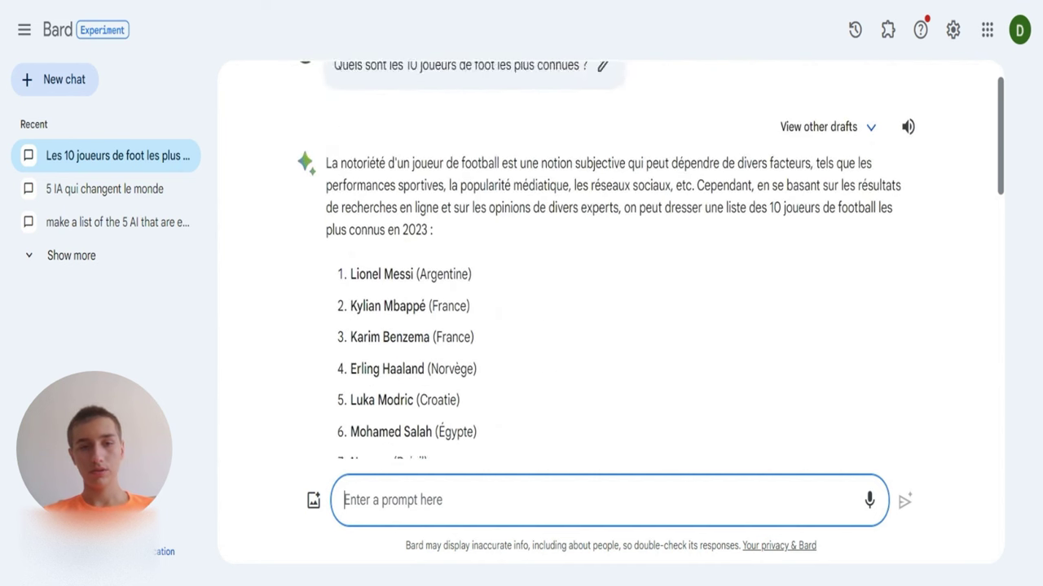
scroll(366, 270, "down", 1)
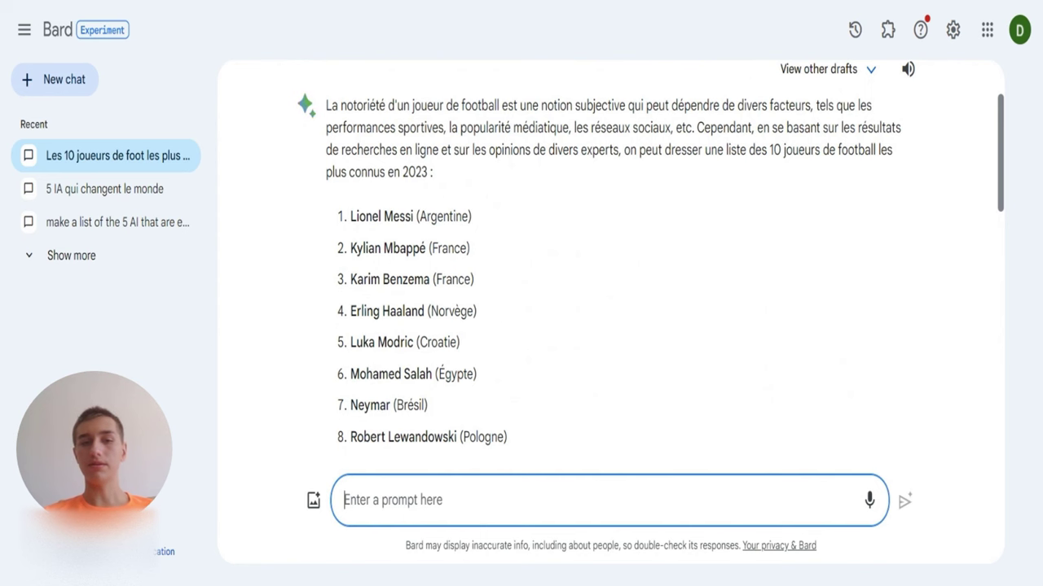
scroll(399, 257, "down", 2)
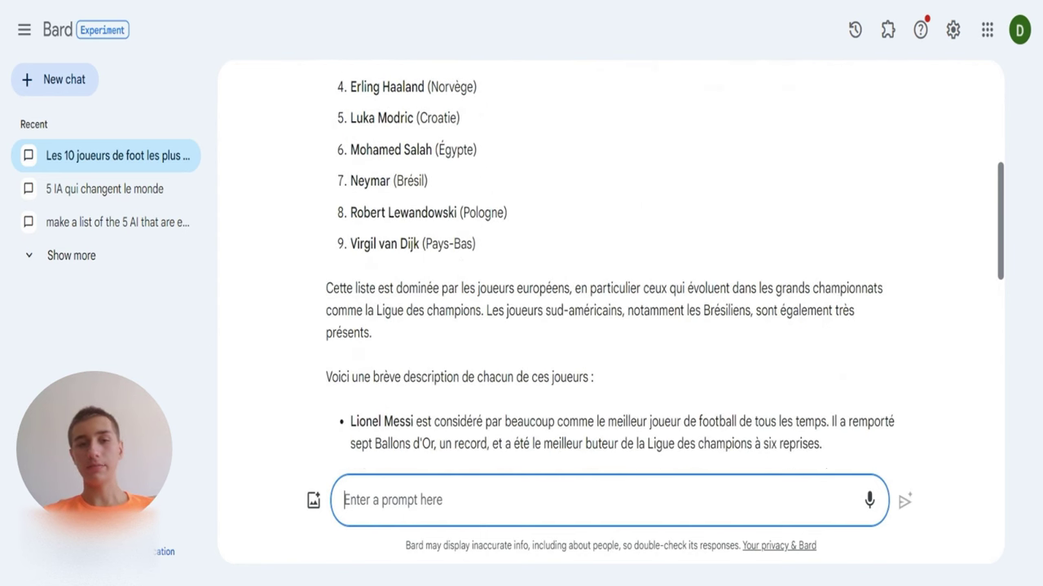
scroll(399, 257, "down", 1)
scroll(399, 256, "down", 2)
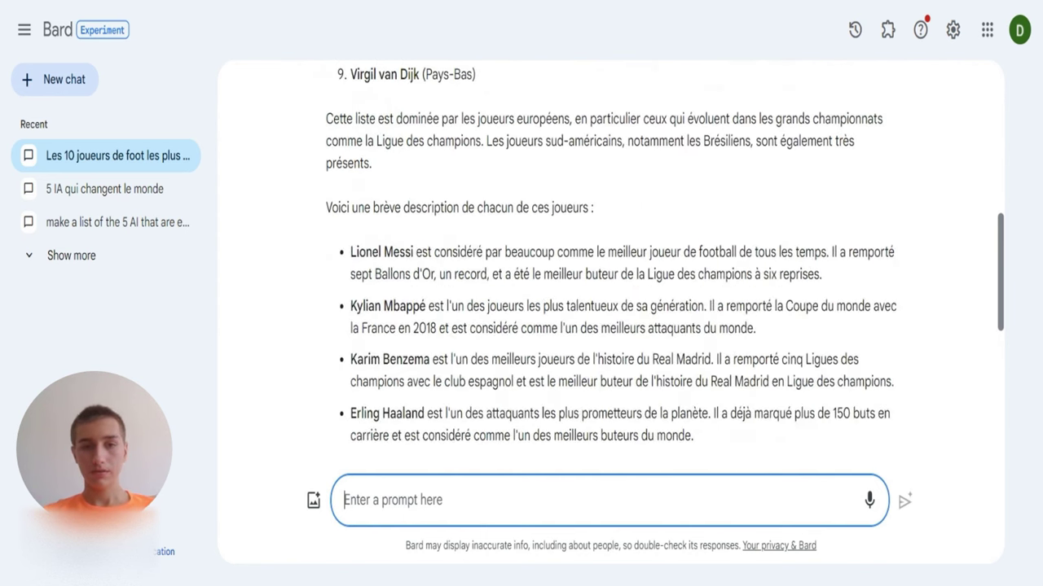
scroll(666, 261, "down", 2)
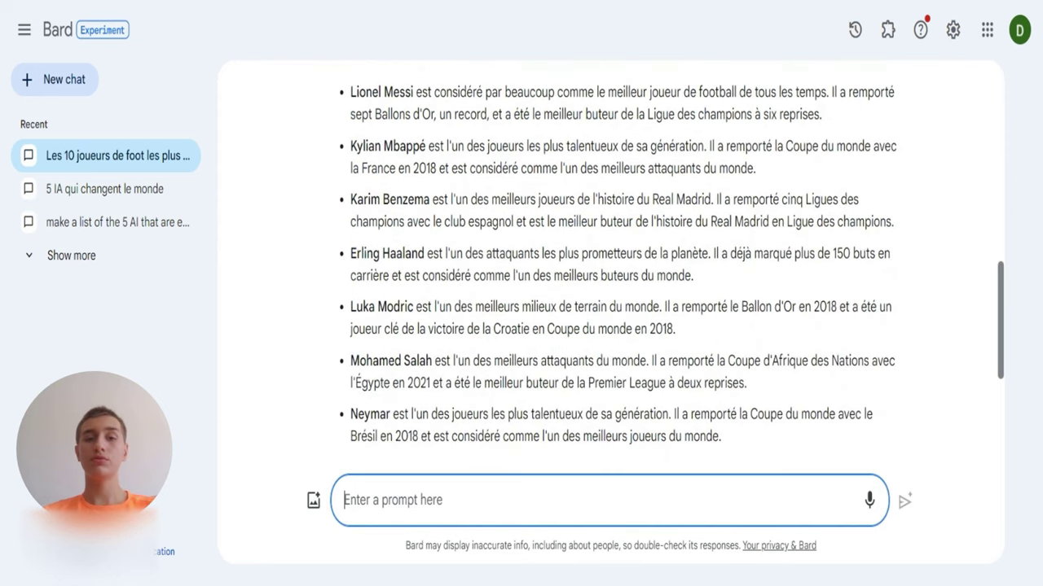
scroll(666, 284, "up", 1)
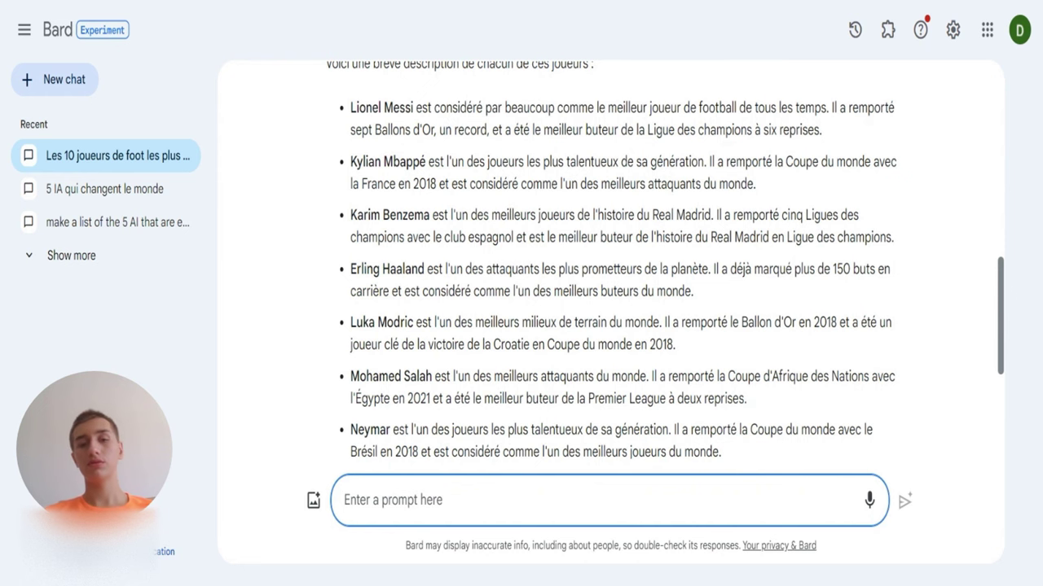
scroll(664, 285, "down", 1)
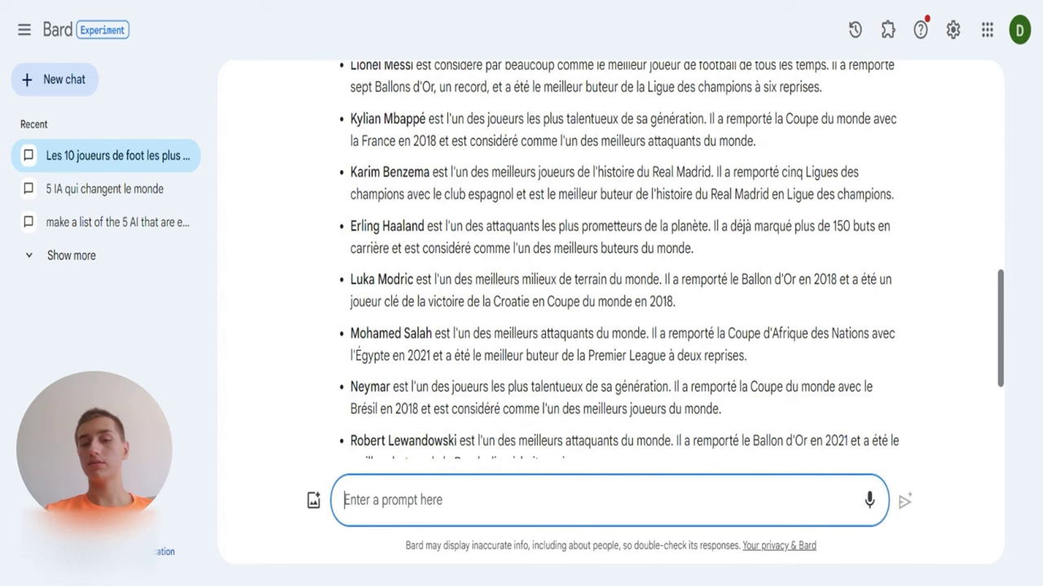
scroll(489, 403, "down", 5)
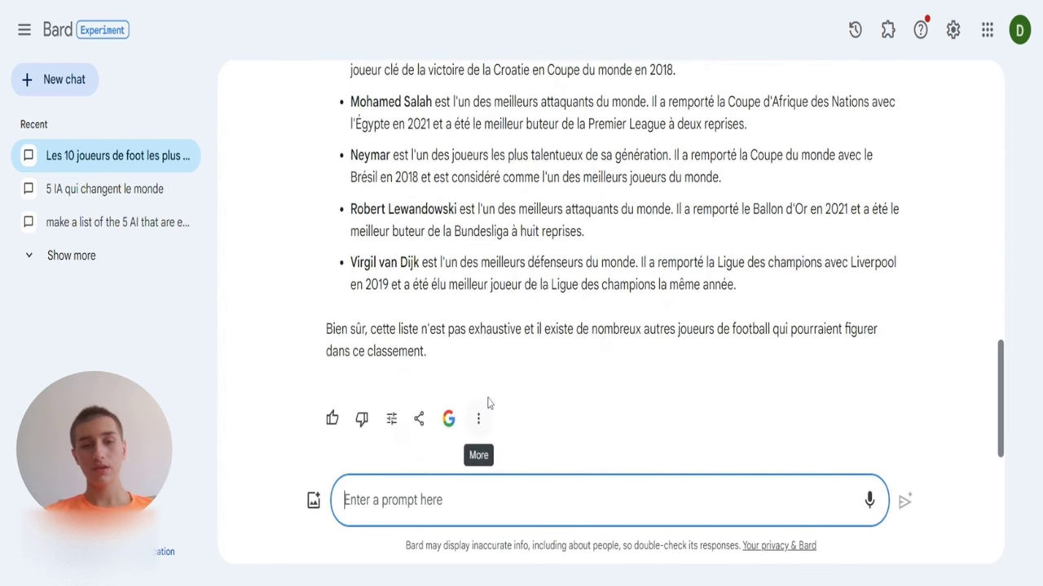
scroll(489, 403, "up", 10)
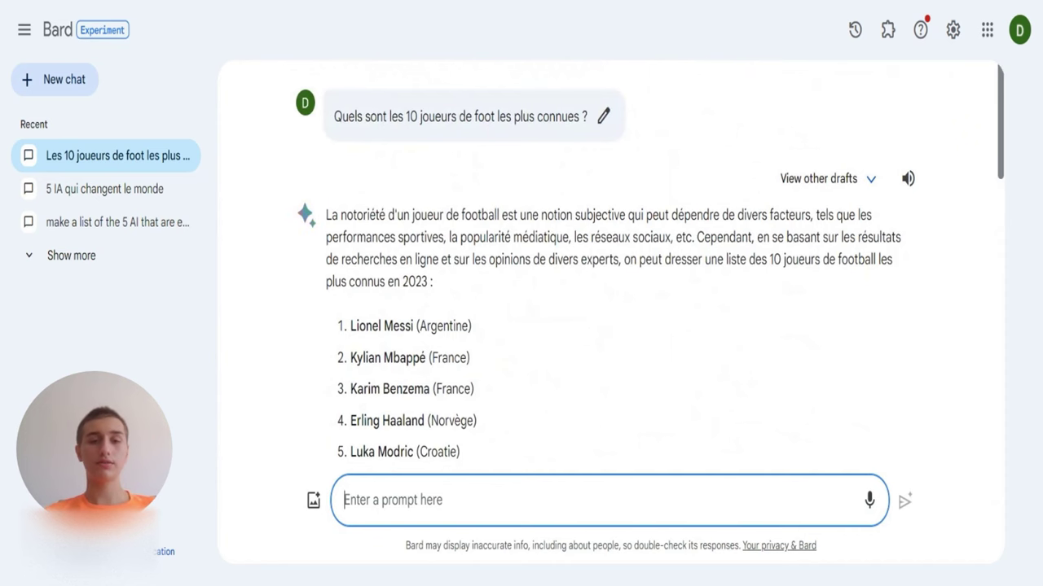
scroll(426, 473, "down", 5)
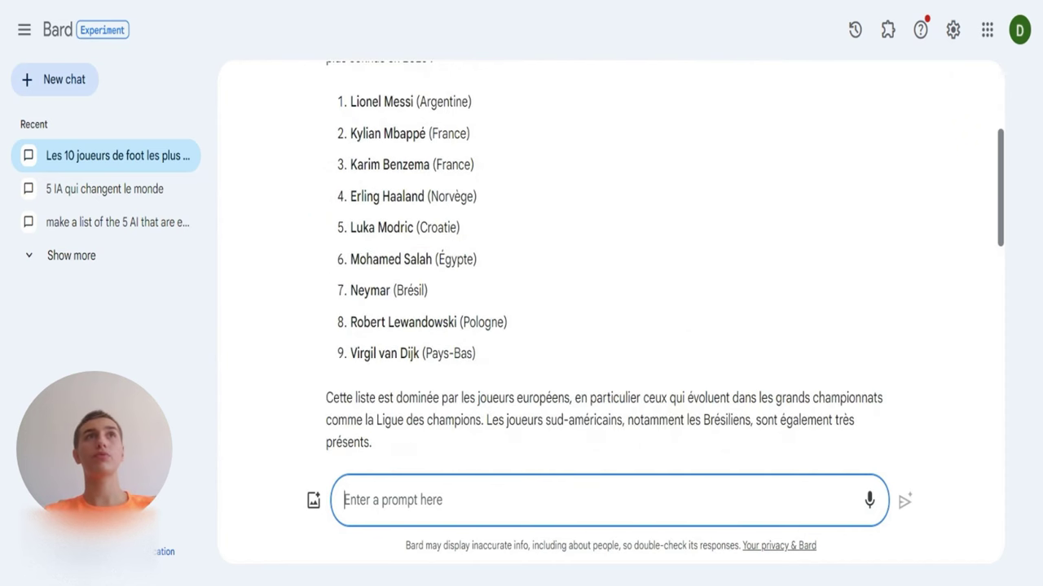
Send the follow-up prompt "traduit en anglais" to have the answer translated into English
type("trad")
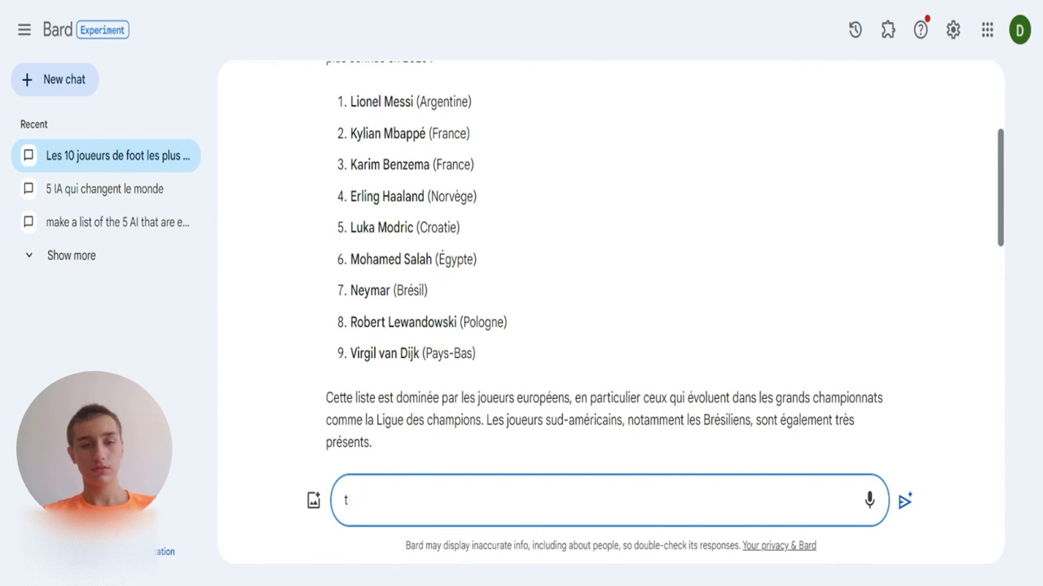
key("BackSpace")
type("traduit")
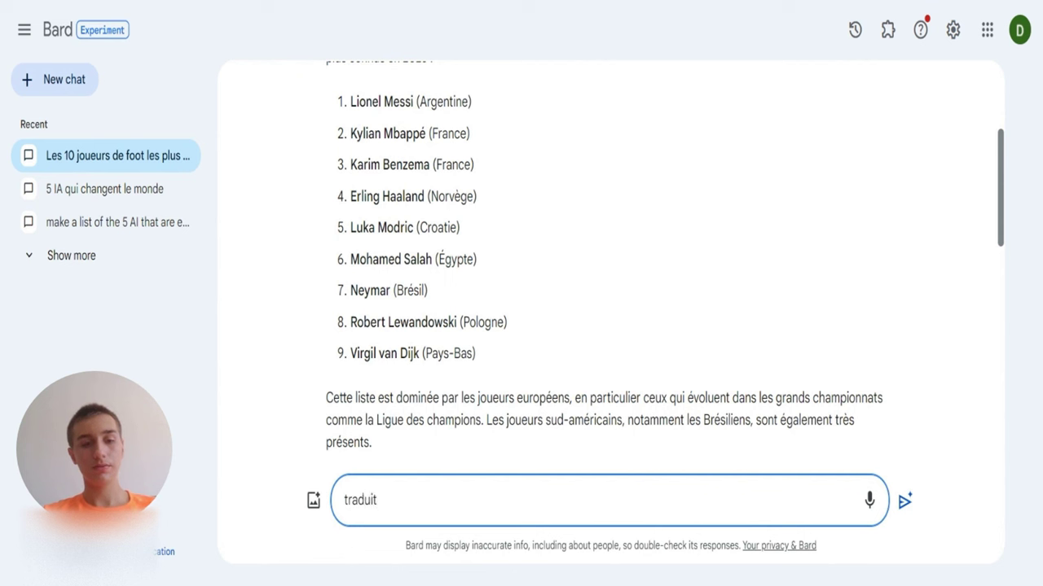
type(" en")
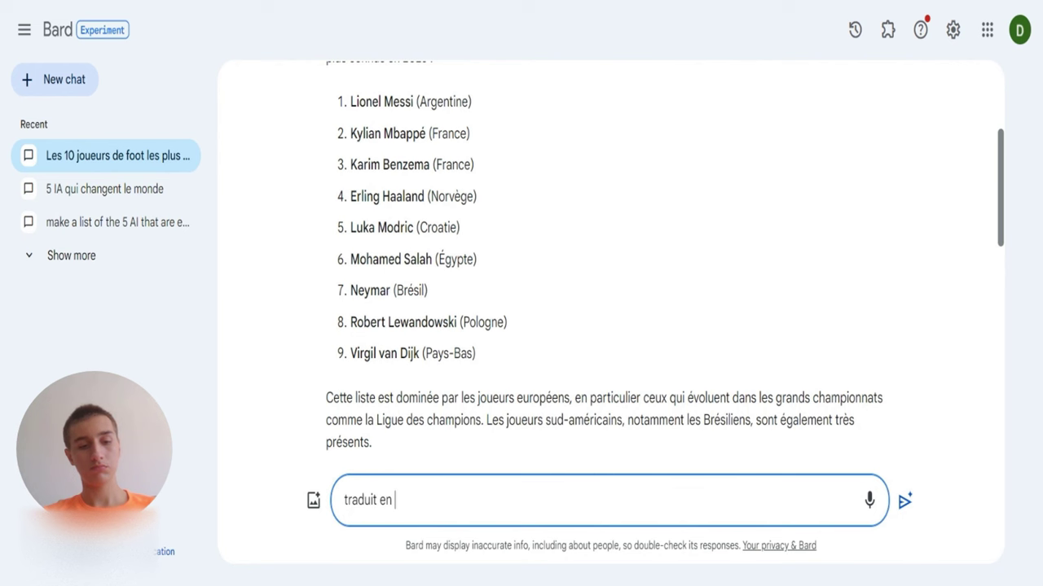
type(" anglais")
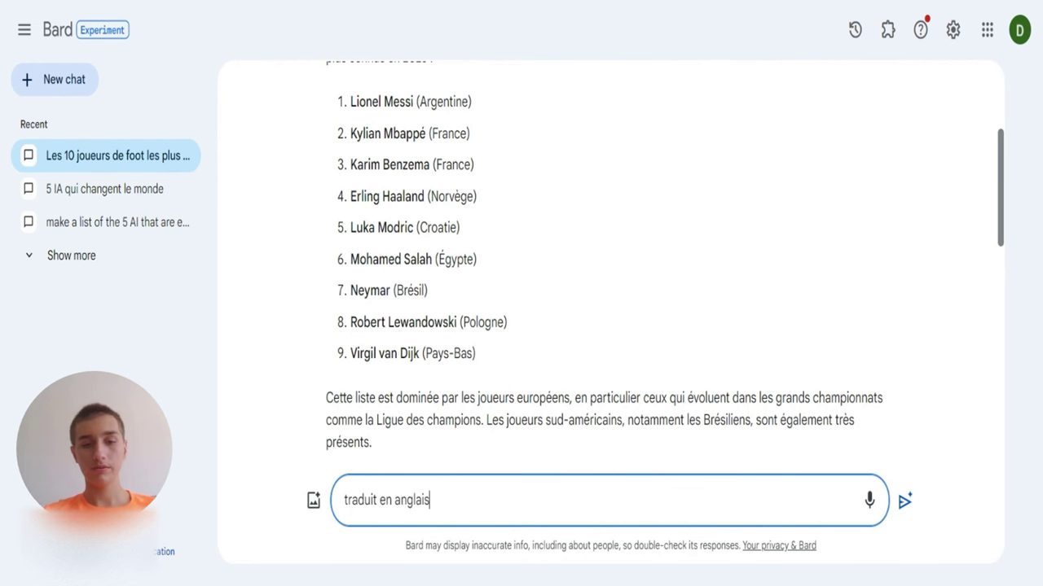
key("Return")
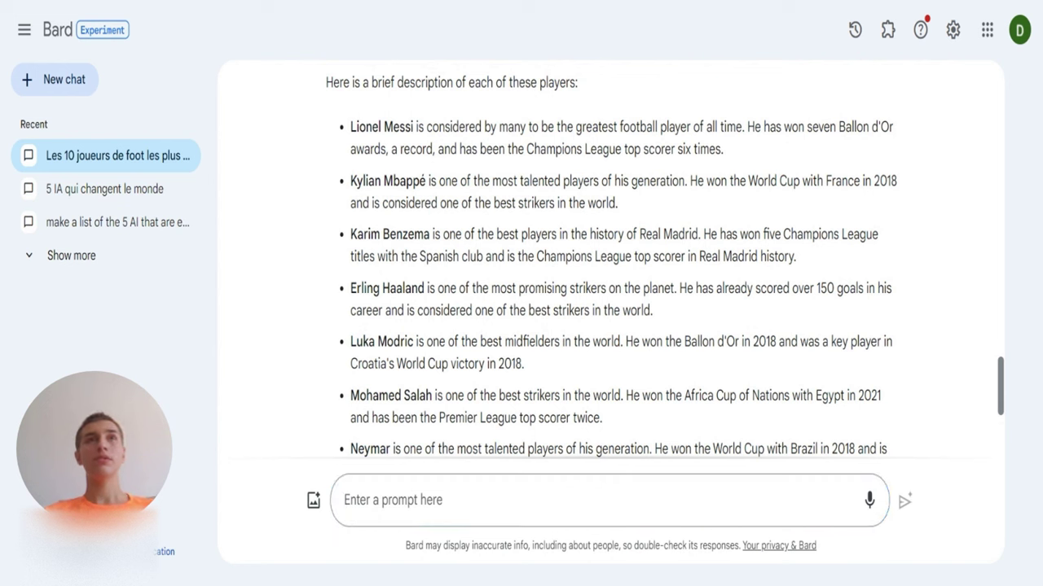
left_click(344, 500)
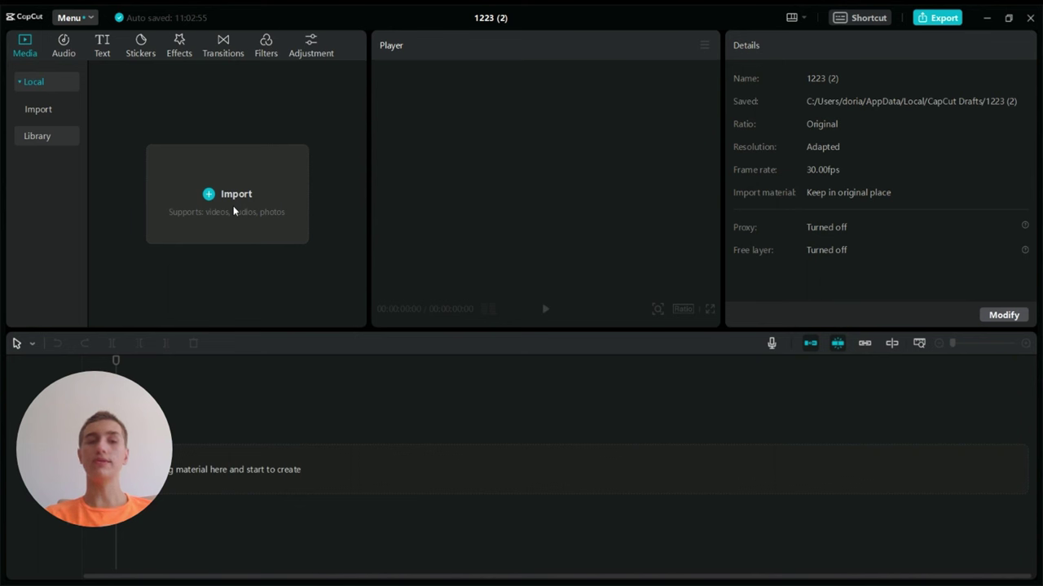
Switch to CapCut and place the stock library photo of a mother and daughter beside a Christmas tree on the timeline
left_click(33, 136)
scroll(200, 218, "down", 2)
scroll(200, 222, "down", 5)
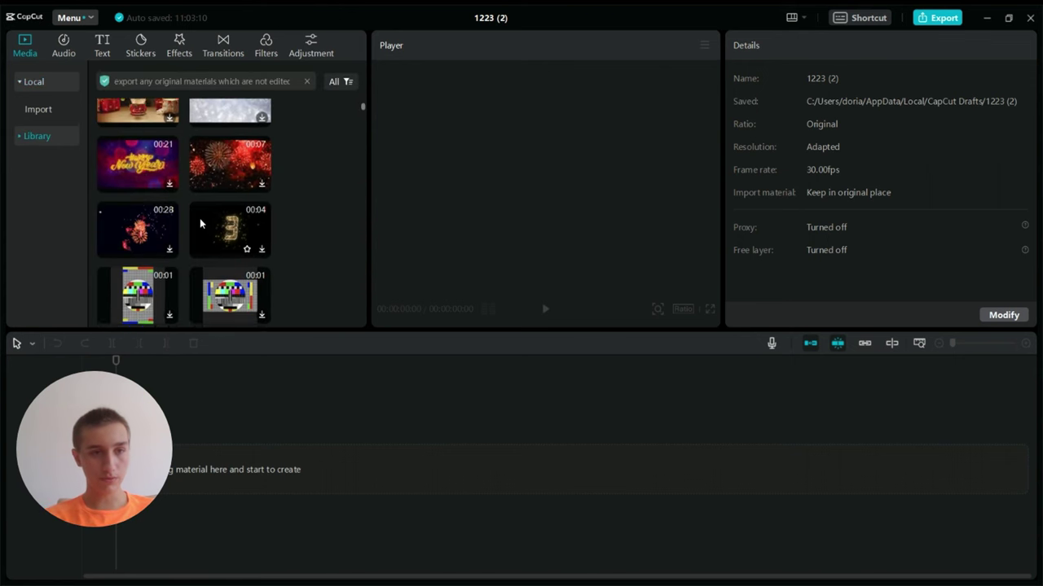
scroll(200, 218, "down", 10)
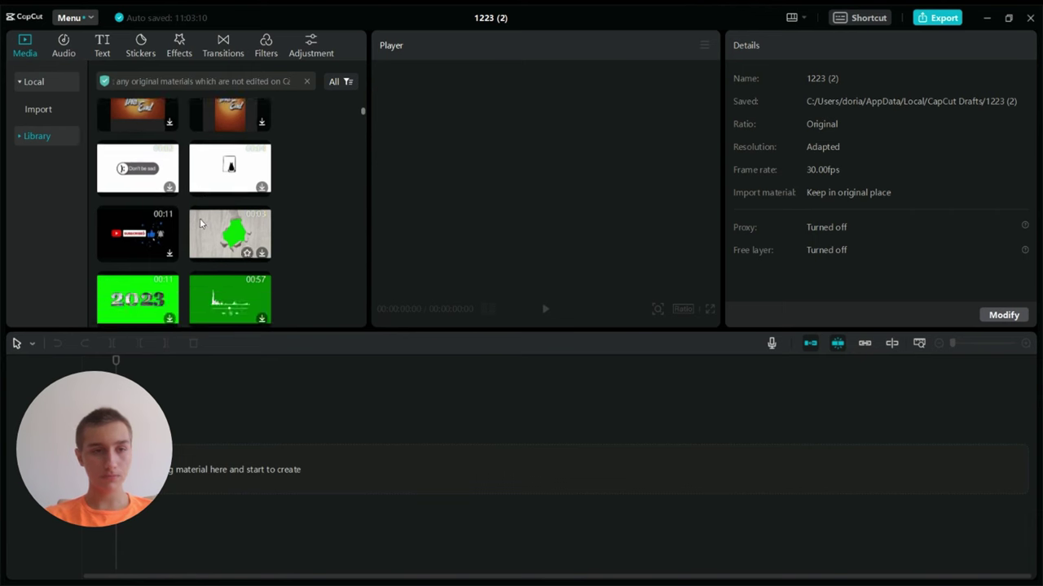
scroll(200, 223, "down", 10)
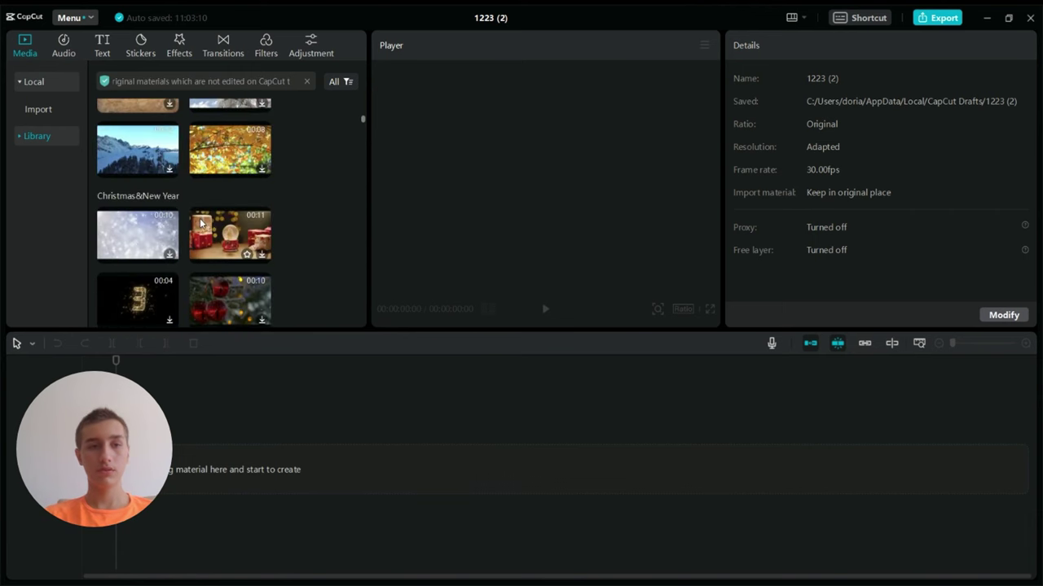
scroll(210, 187, "down", 6)
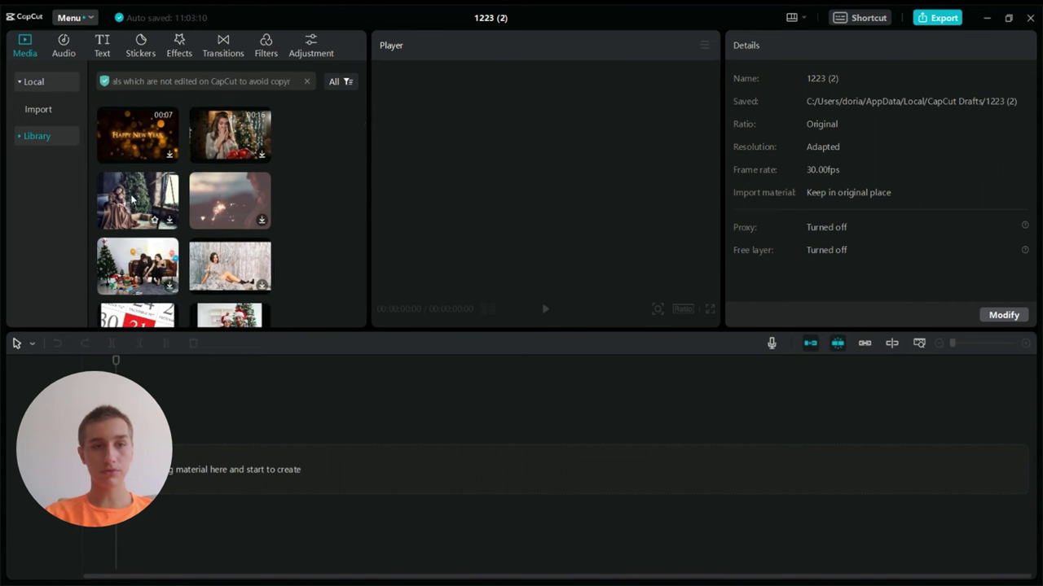
left_click_drag(137, 200, 163, 456)
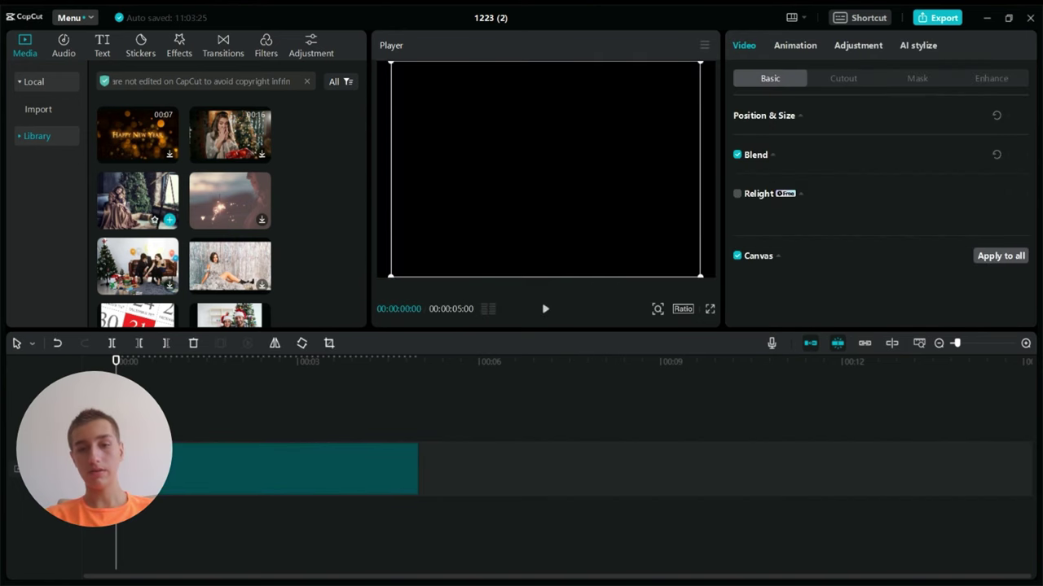
Remove the background of the mother-and-daughter photo with Auto cutout
scroll(870, 241, "down", 3)
scroll(871, 241, "up", 3)
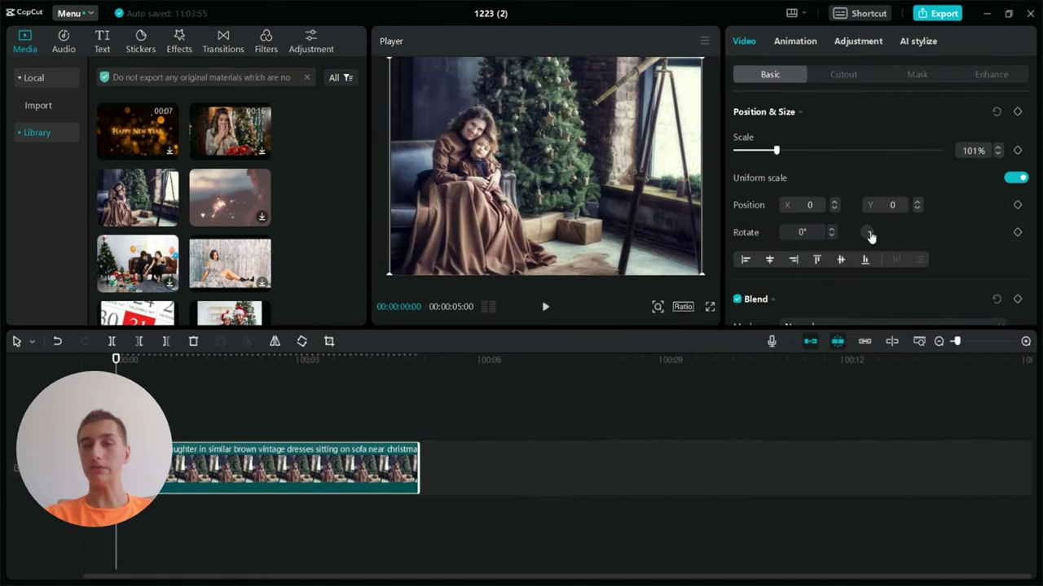
left_click(841, 76)
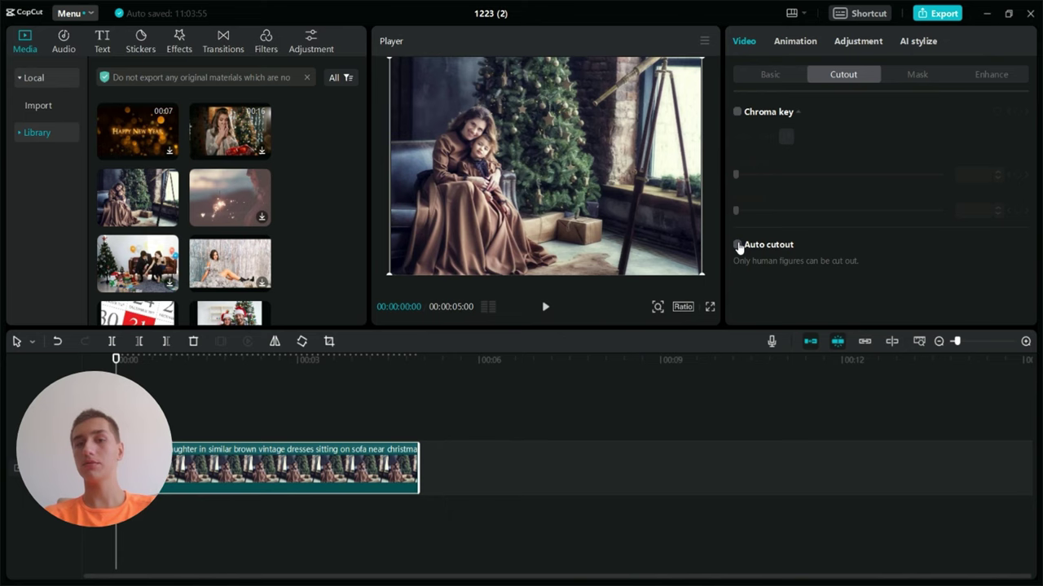
left_click(738, 245)
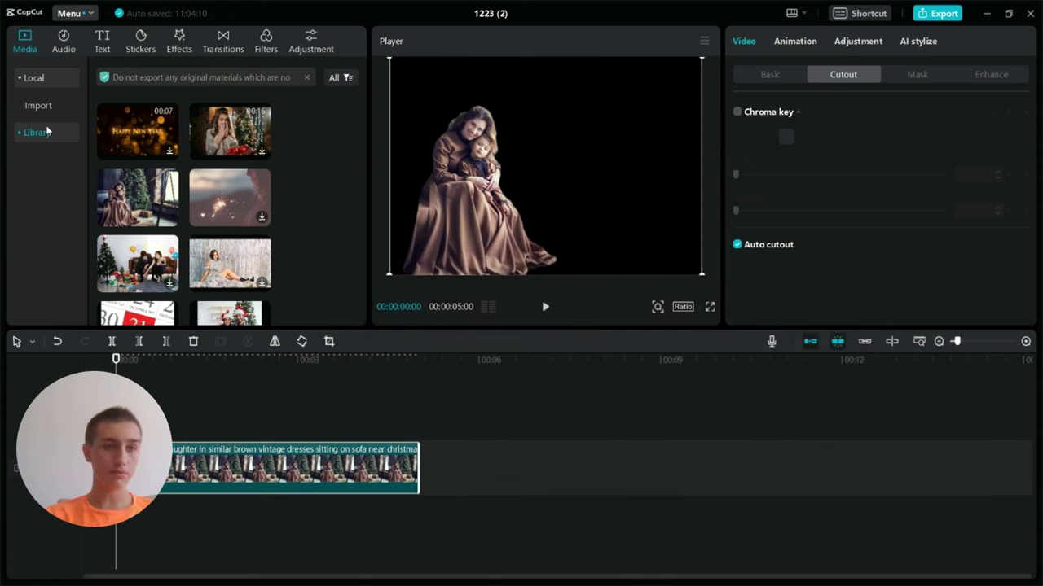
Add the 00:07 red fireworks library clip directly after the photo on the timeline and move the playhead to 00:00:03:23
scroll(247, 218, "down", 5)
scroll(184, 210, "up", 5)
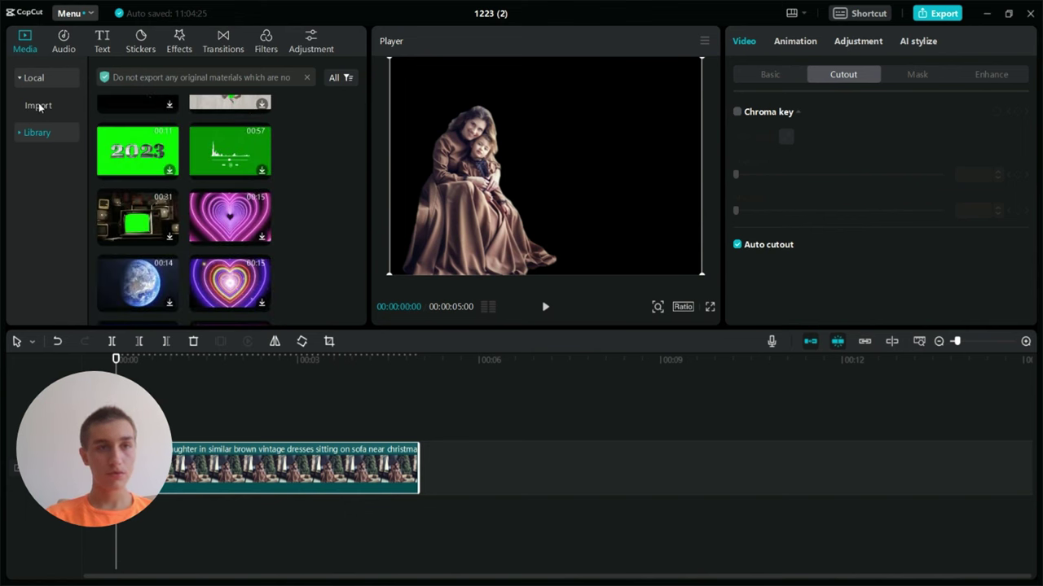
scroll(188, 149, "up", 3)
scroll(188, 148, "up", 5)
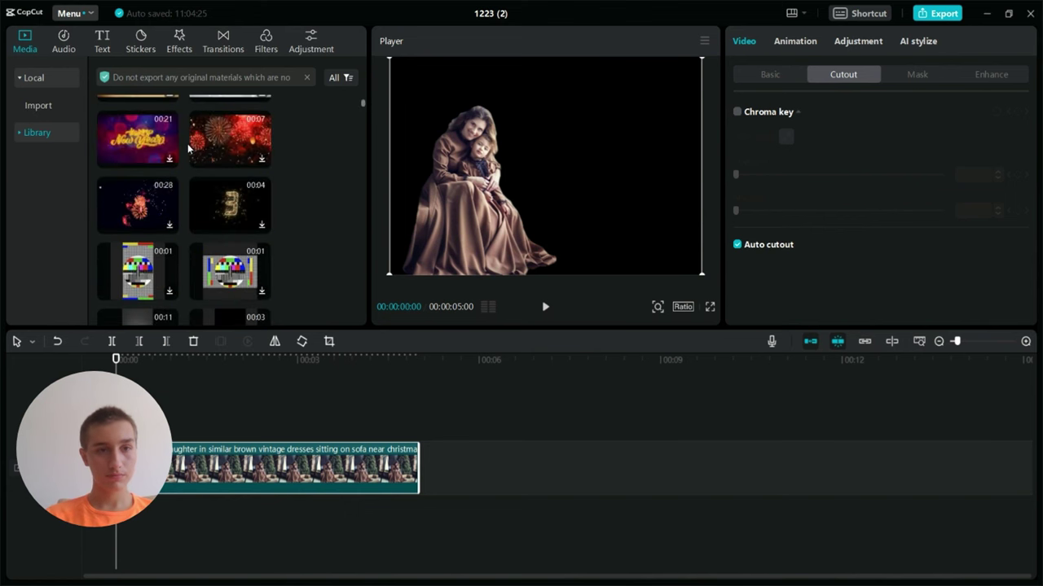
left_click_drag(224, 159, 423, 473)
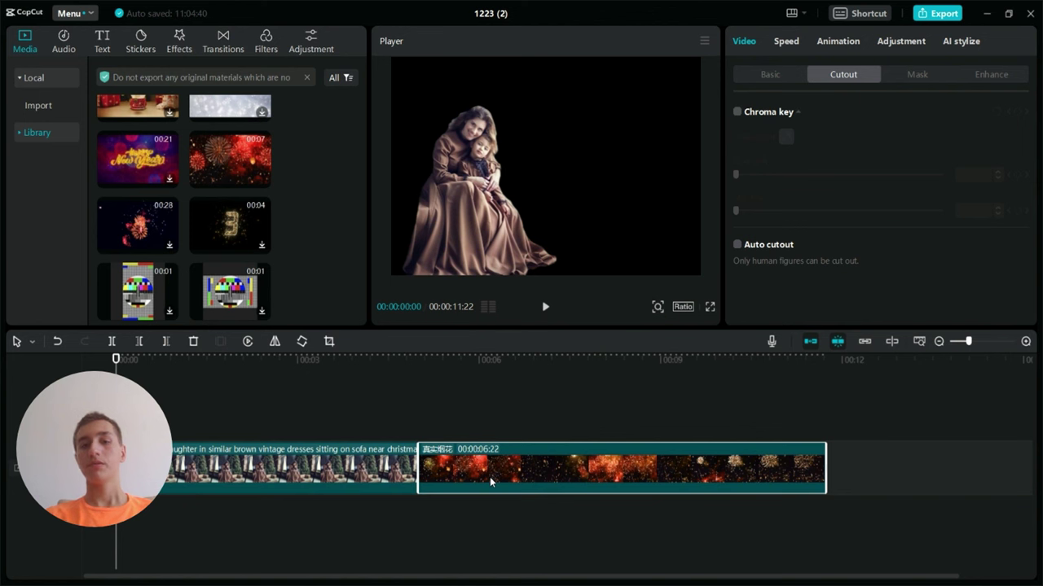
left_click(170, 363)
left_click_drag(185, 364, 343, 374)
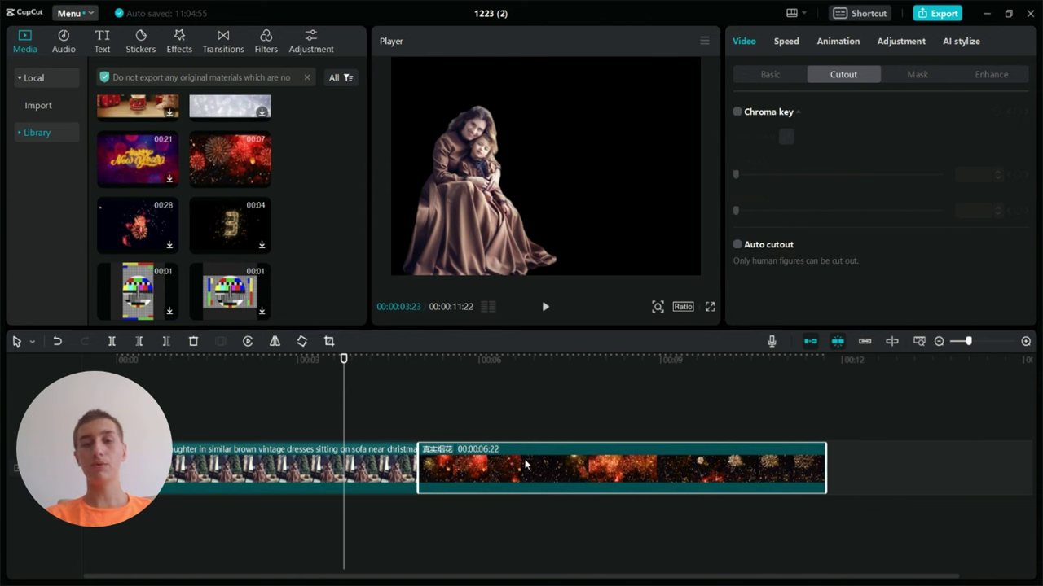
Layer the cut-out photo on a track above the fireworks clip and trim the fireworks to 00:00:05:00, matching the photo's length
left_click_drag(174, 467, 173, 409)
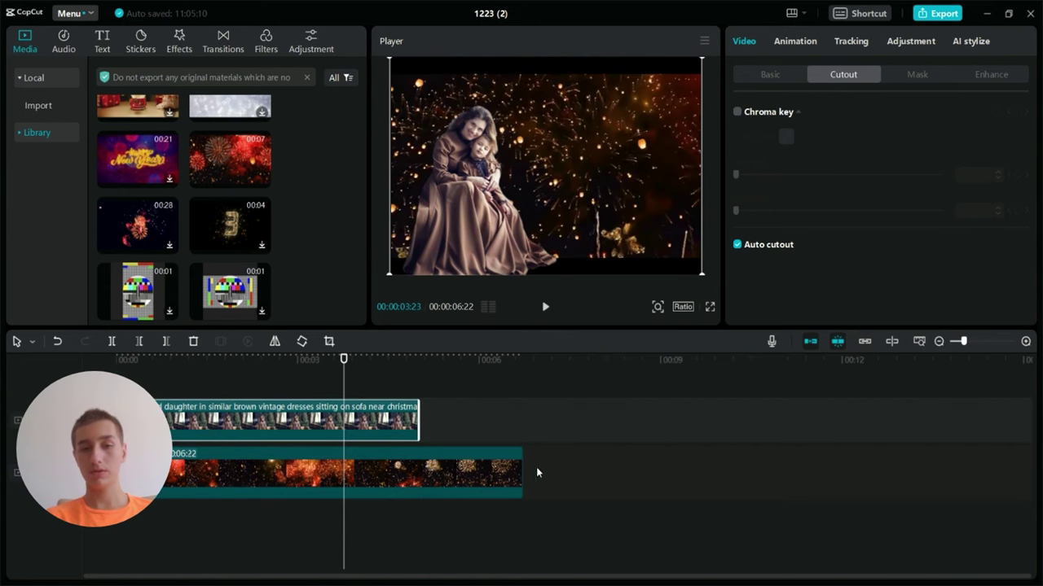
left_click_drag(522, 472, 419, 474)
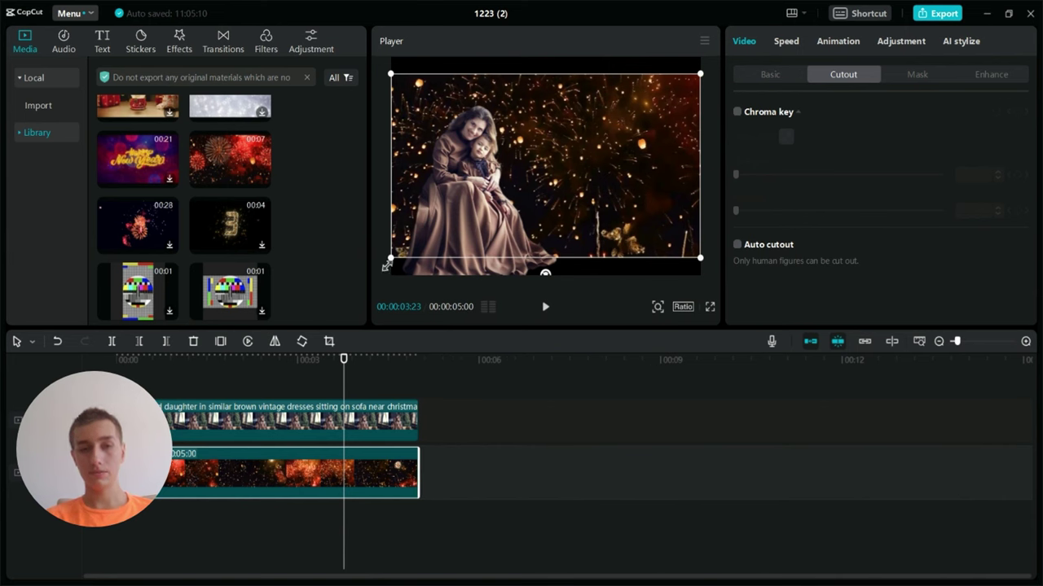
Enlarge the fireworks clip to fill the whole frame and play the composite from 00:00:00:00
left_click_drag(391, 258, 364, 303)
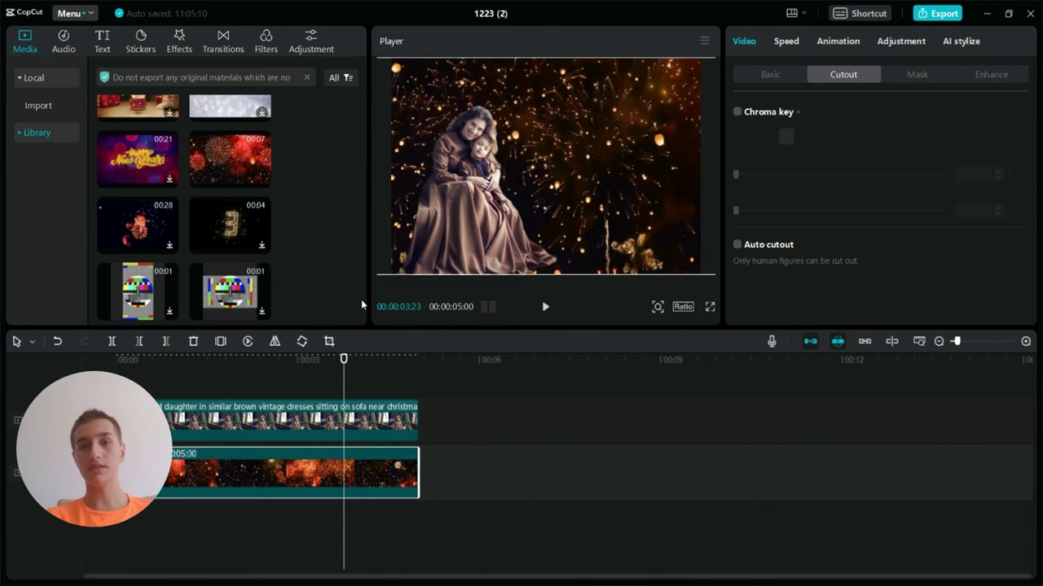
left_click(548, 402)
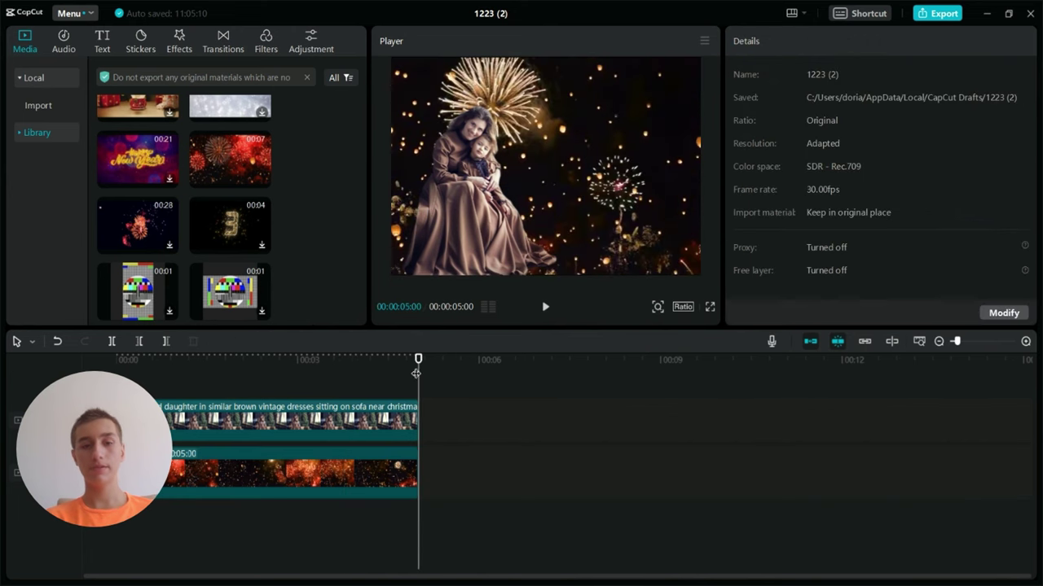
left_click_drag(417, 373, 94, 360)
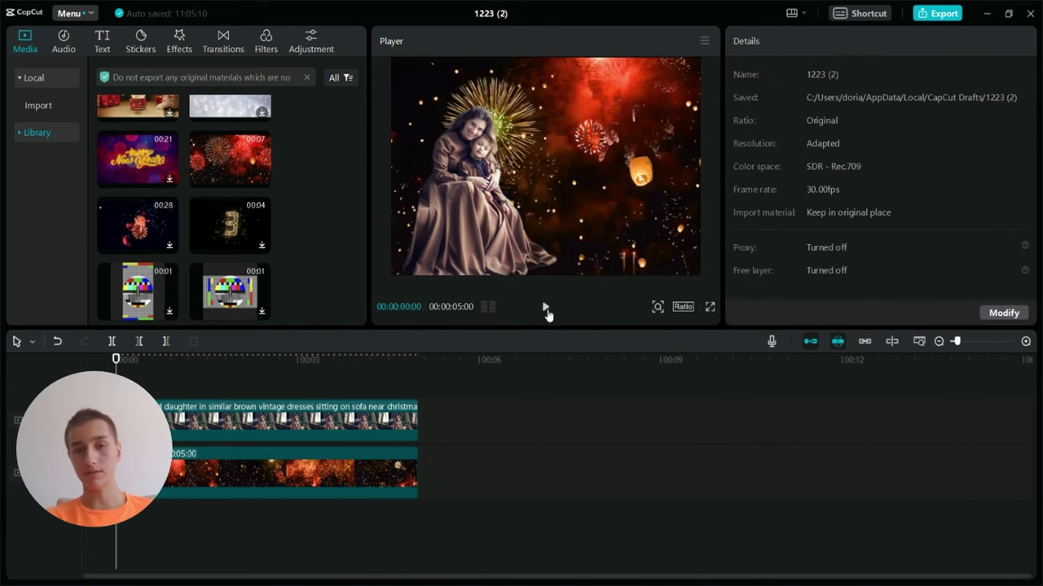
left_click(545, 307)
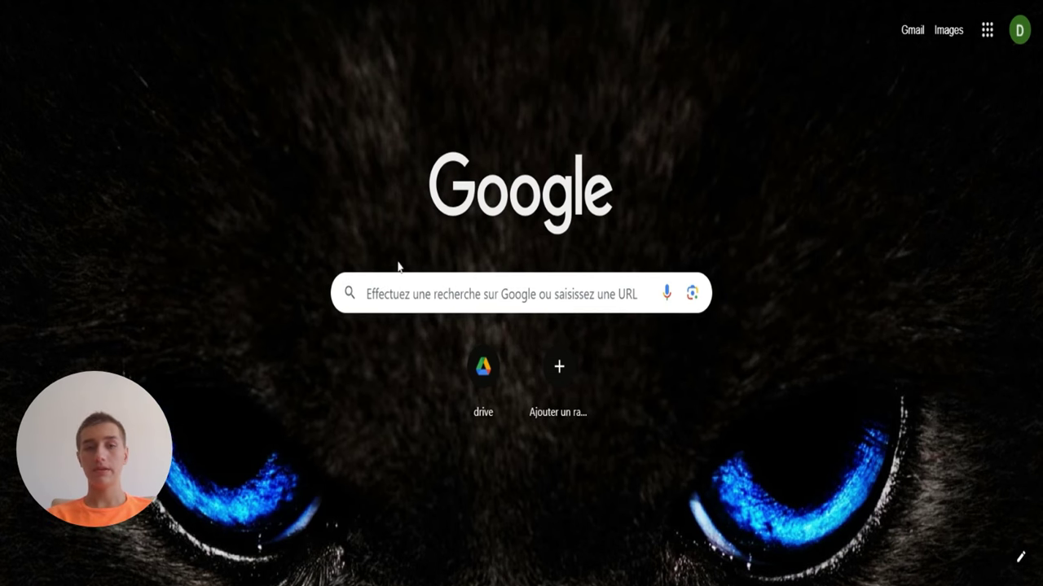
Switch to the browser, search Google for "google extensions" and open the Chrome Web Store result
left_click(399, 281)
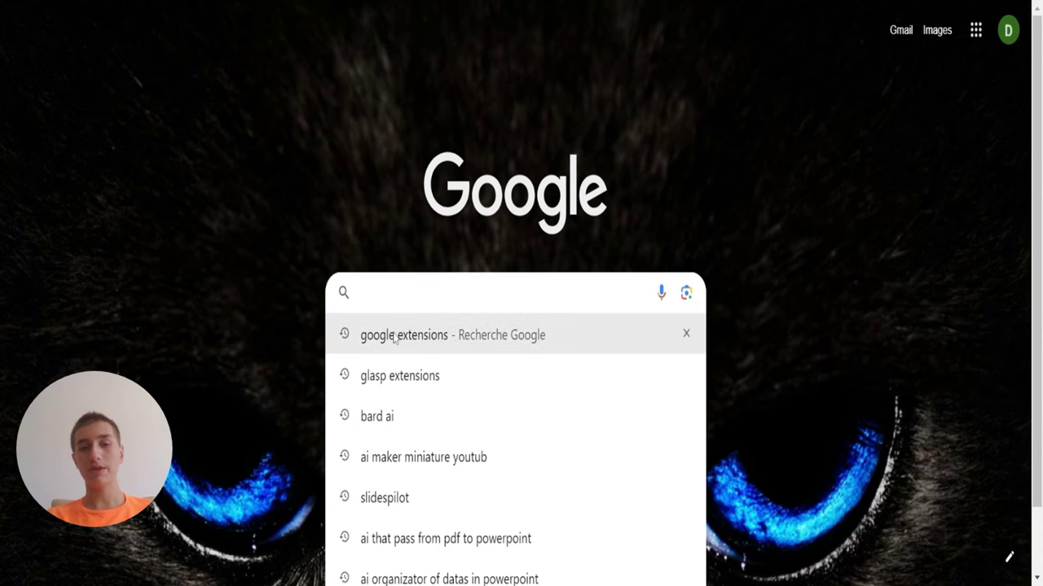
type("goo")
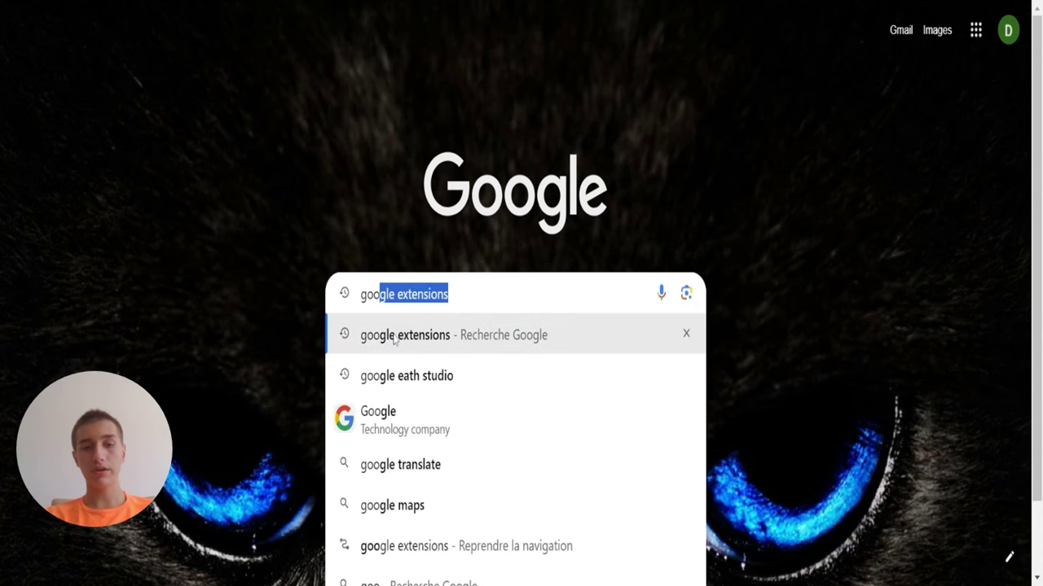
key("Return")
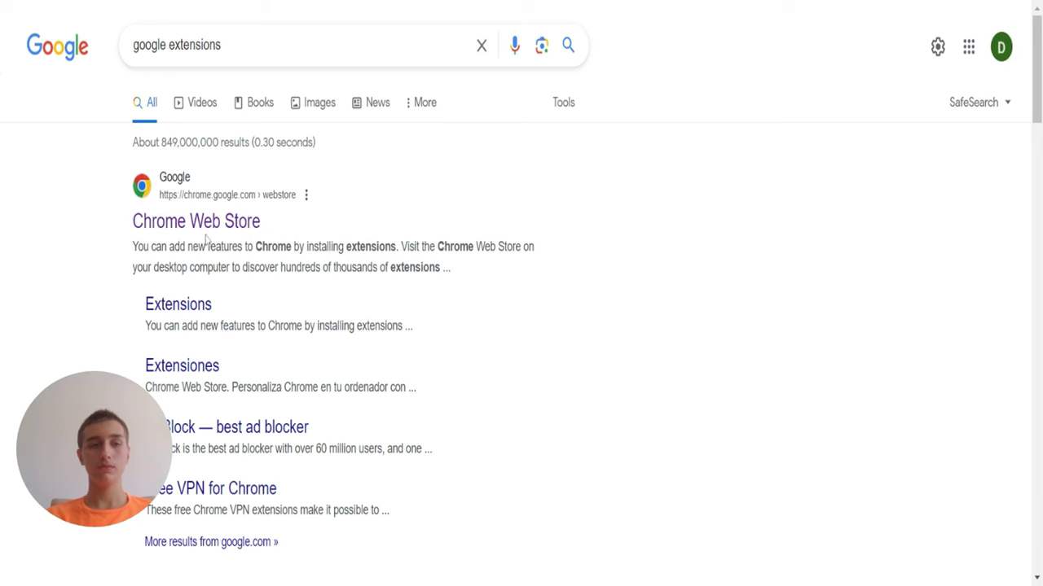
left_click(203, 232)
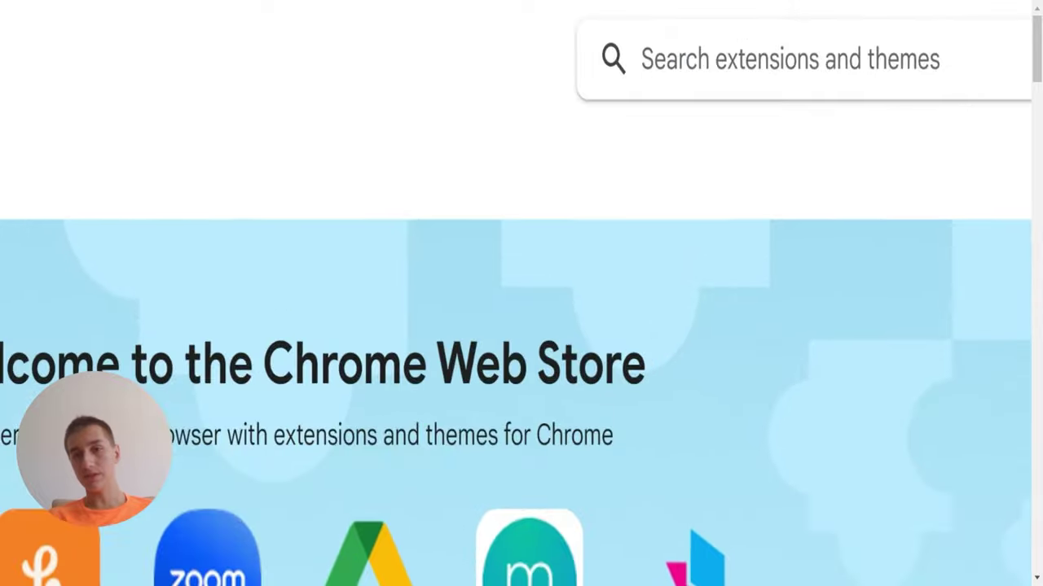
Search the store for "glasp" and add the Glasp PDF & Web Highlighter + YouTube Summary extension to Chrome
left_click(774, 30)
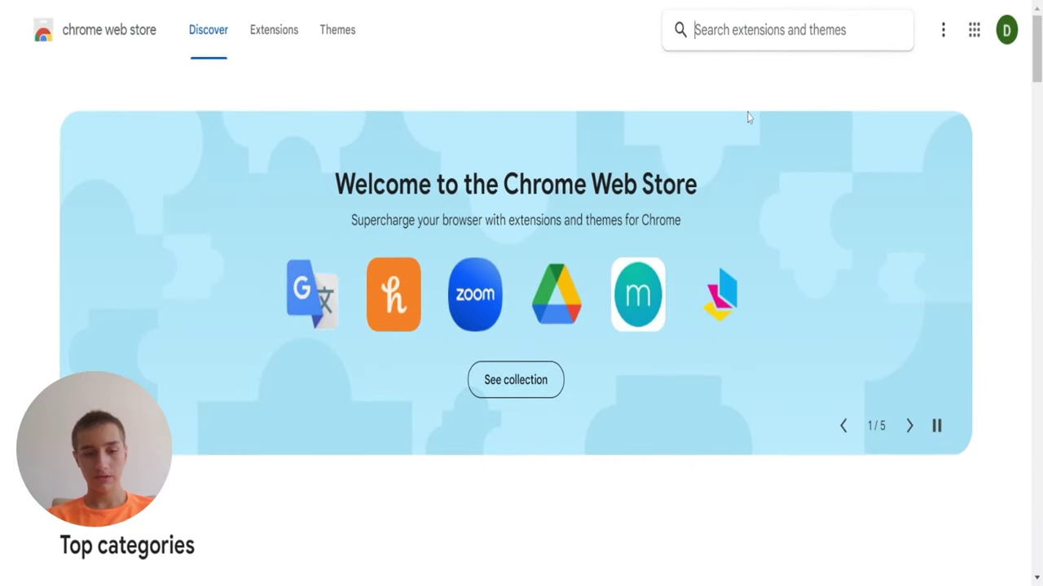
type("gl")
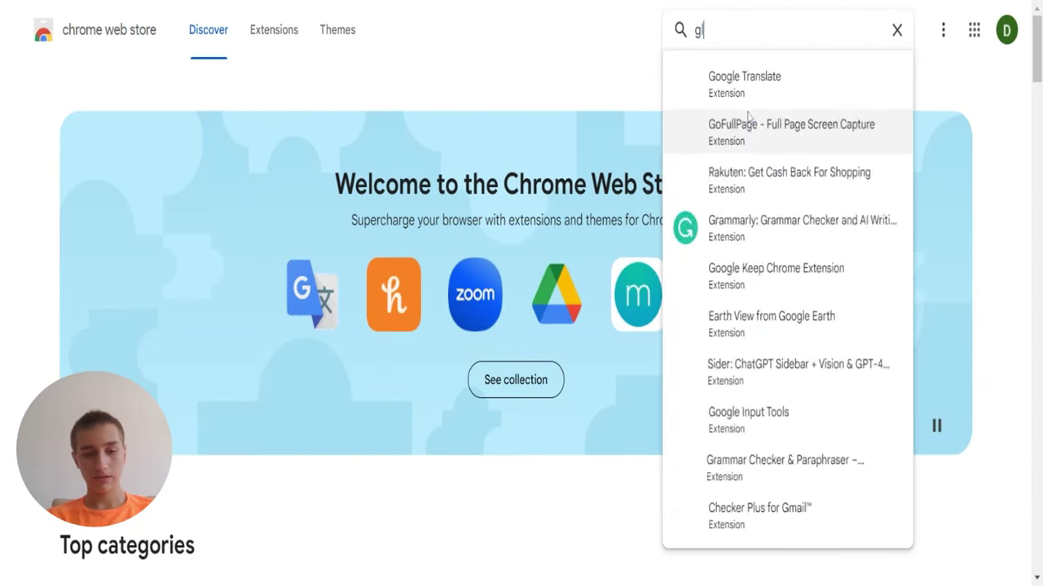
type("asp")
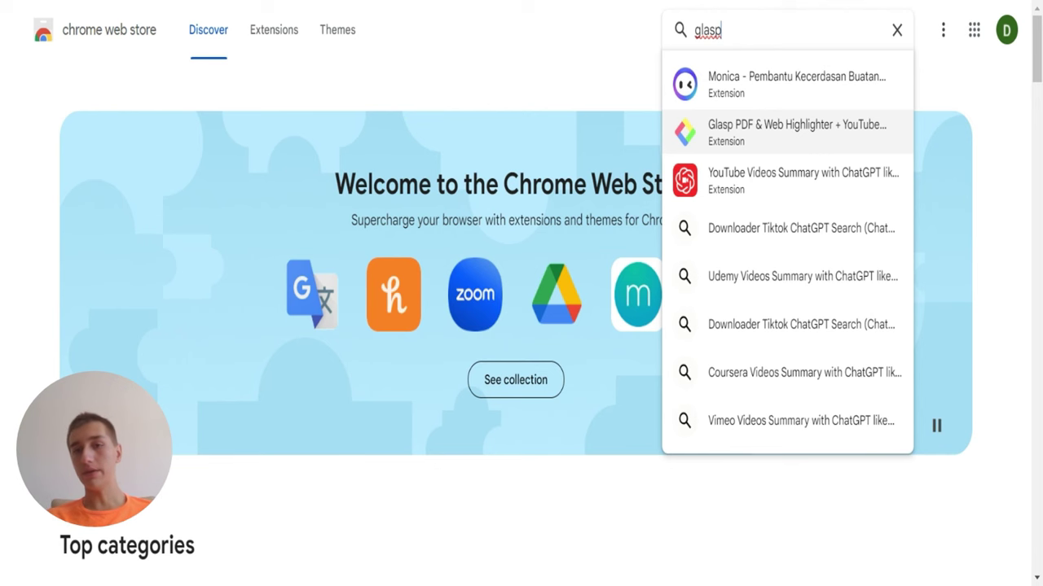
left_click(749, 140)
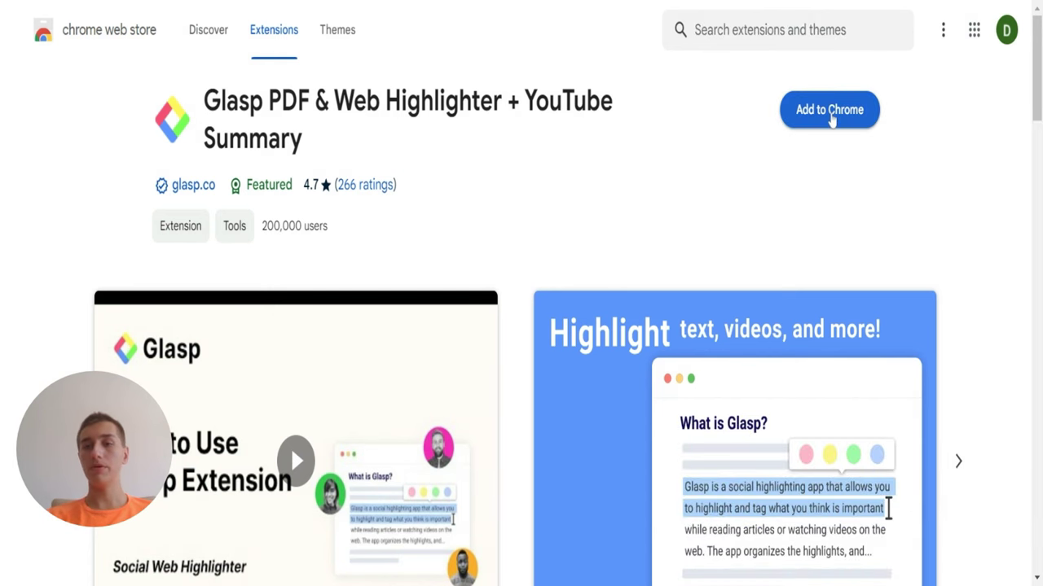
left_click(831, 119)
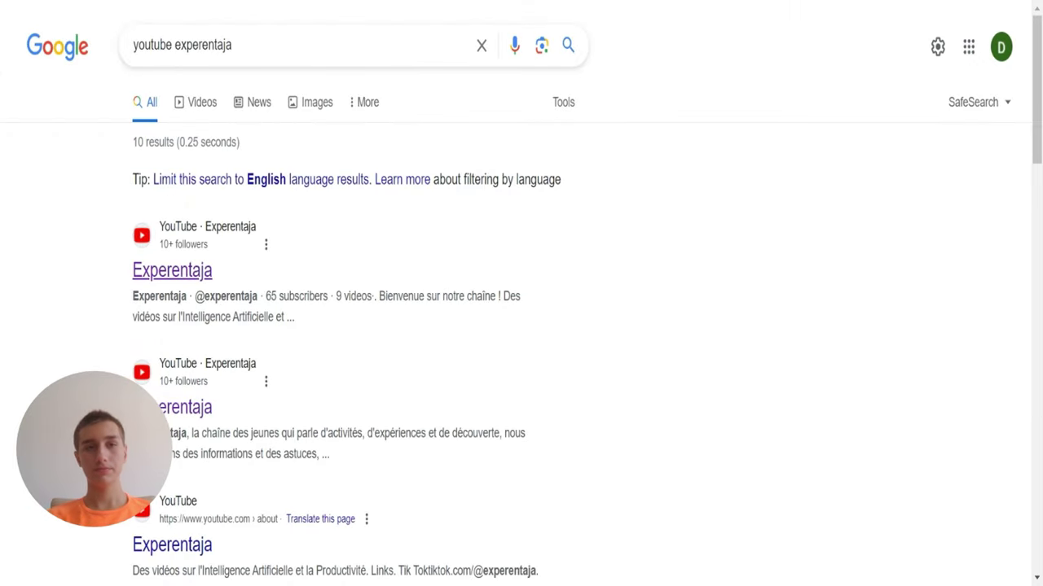
Open the Experentaja YouTube channel's video "THIS AI TRANSLATES VIDEOS IN ALL LANGUAGES! (Rask AI tutorial)" and pause it
left_click(172, 269)
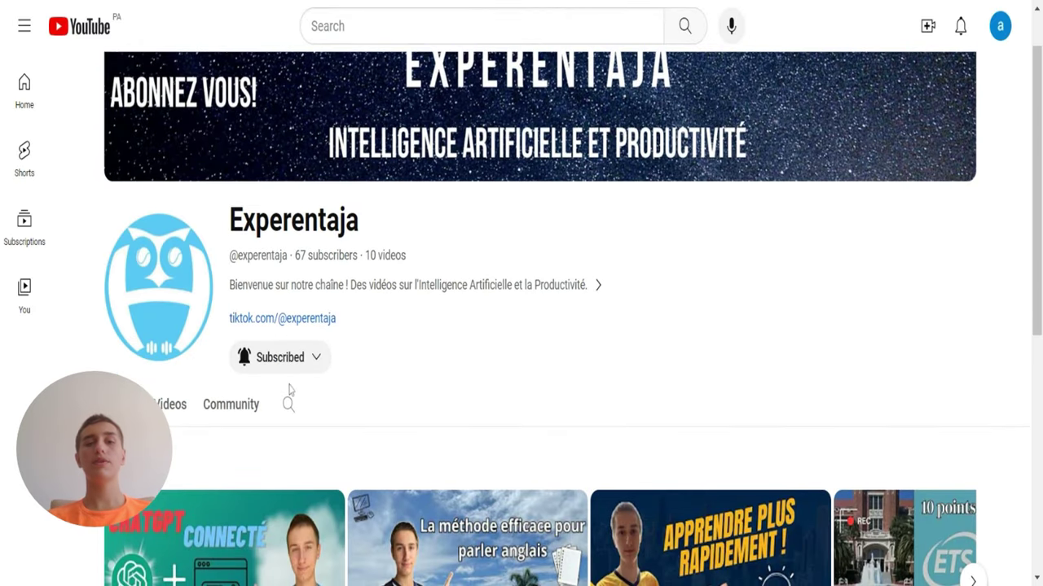
scroll(289, 391, "down", 1)
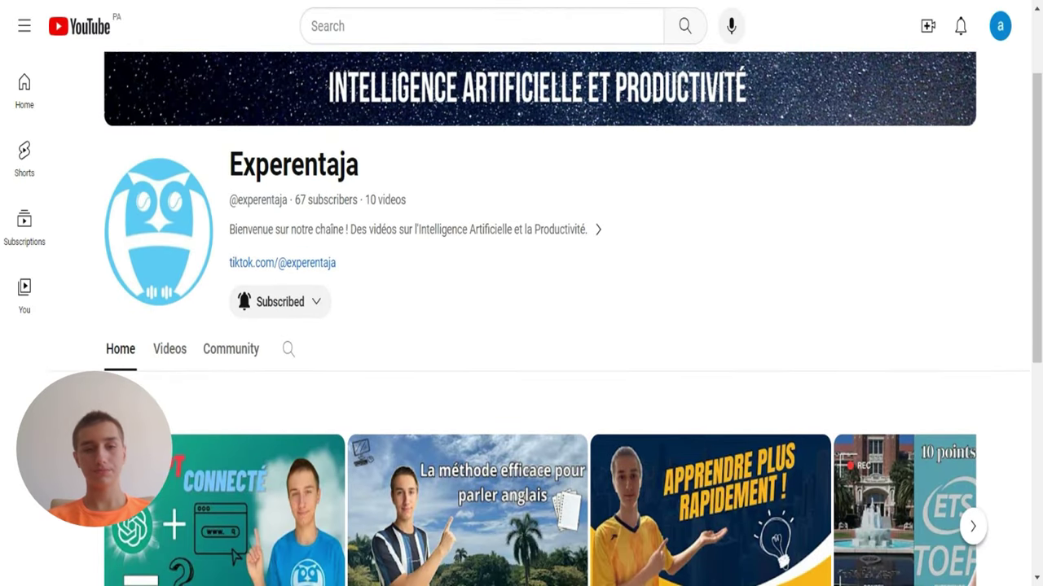
scroll(468, 375, "down", 2)
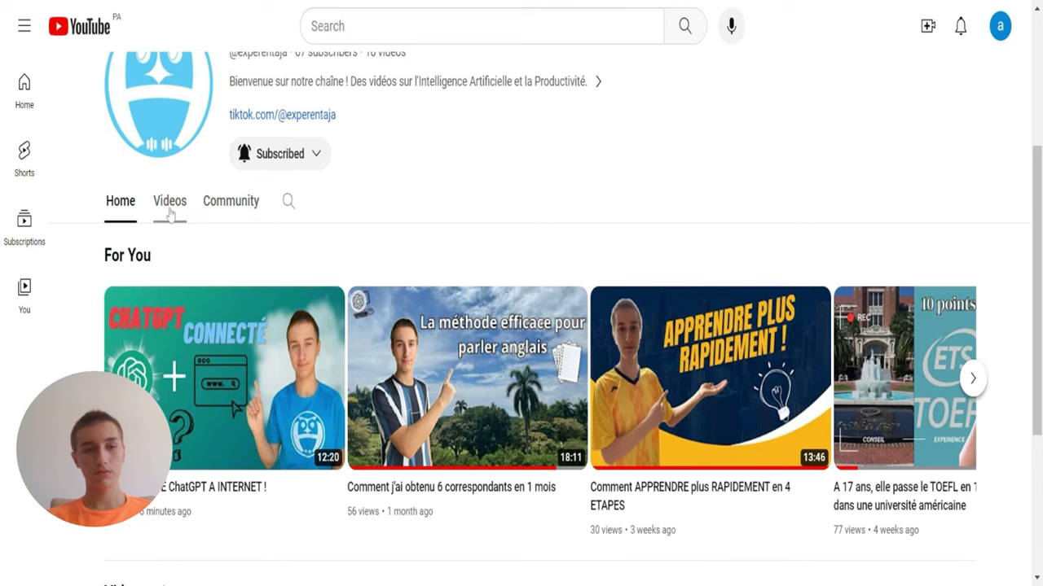
left_click(169, 203)
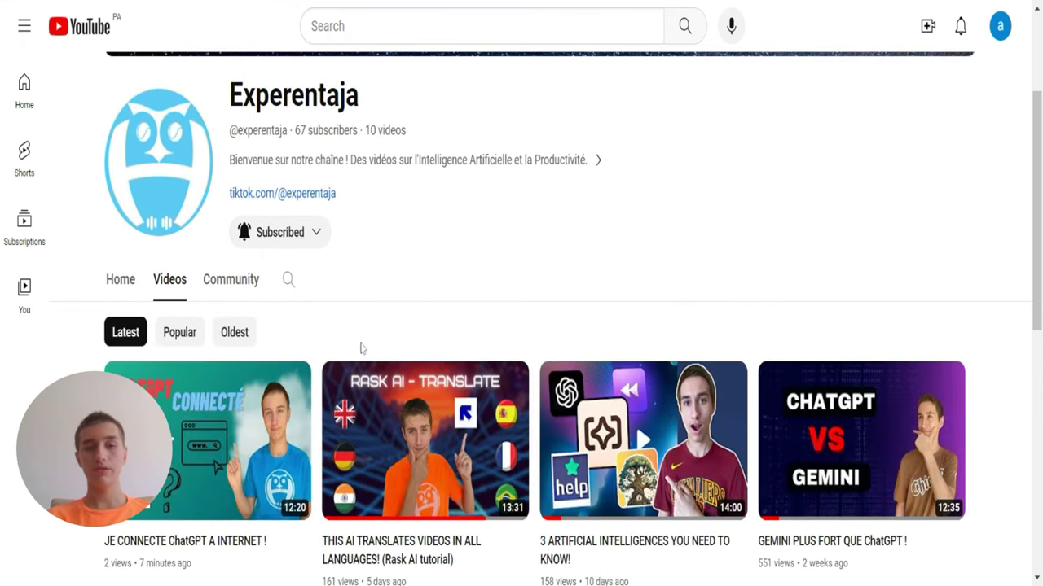
scroll(362, 348, "down", 1)
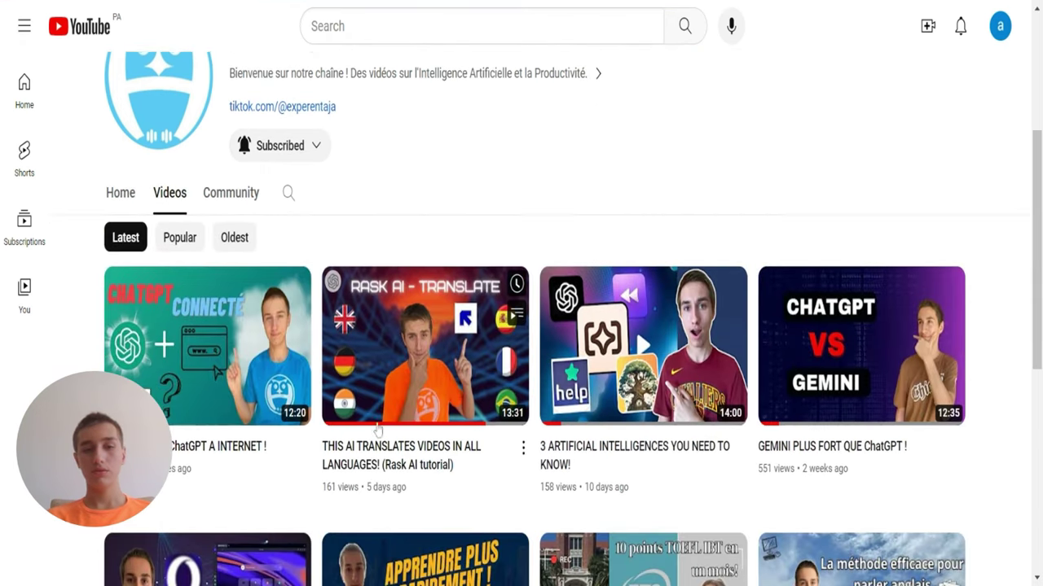
left_click(413, 366)
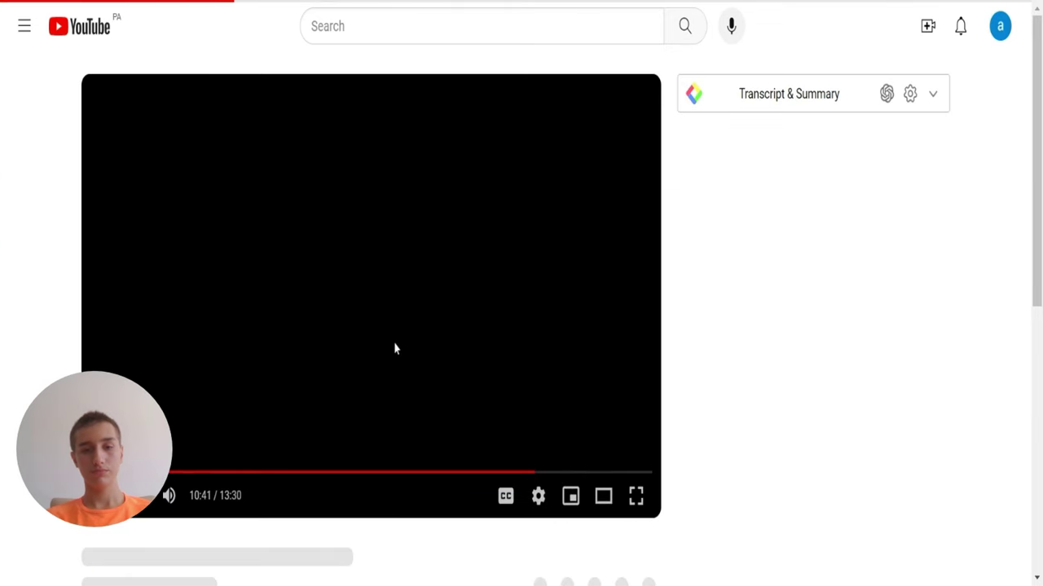
left_click(387, 345)
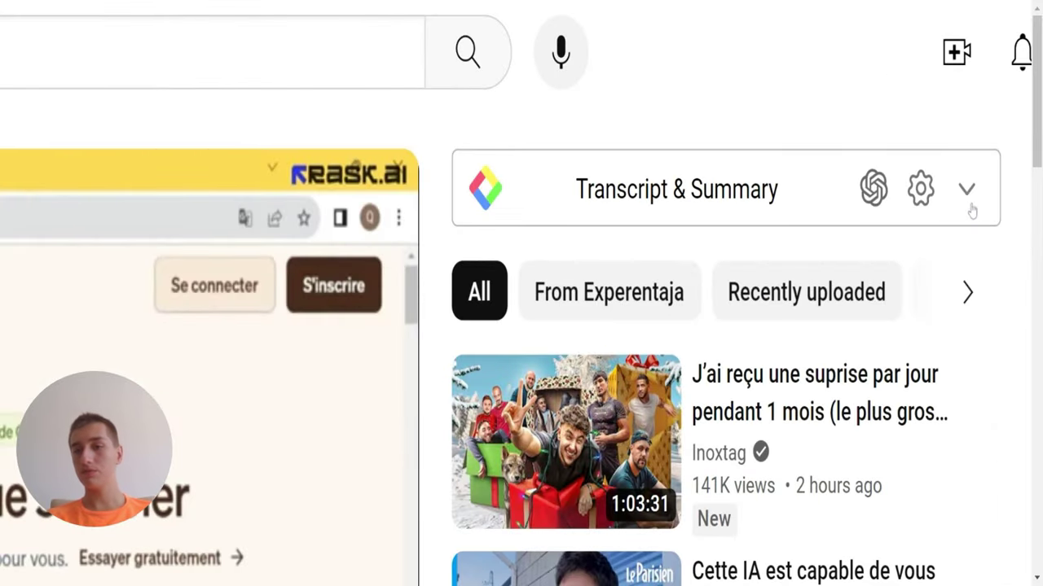
Expand Glasp's Transcript & Summary for the video and look through the English transcript from start to end
left_click(968, 195)
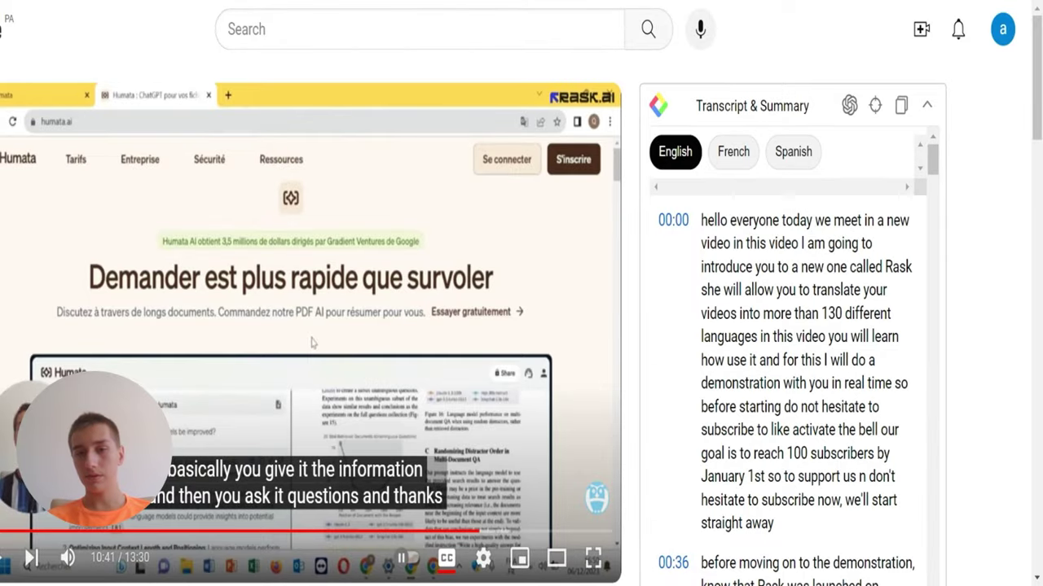
scroll(794, 351, "down", 10)
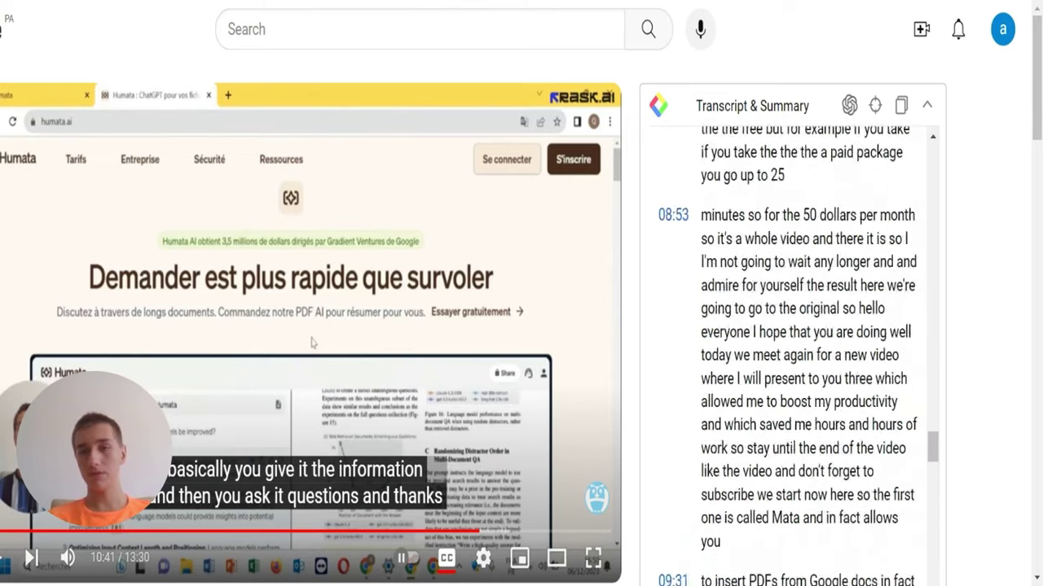
scroll(794, 350, "up", 15)
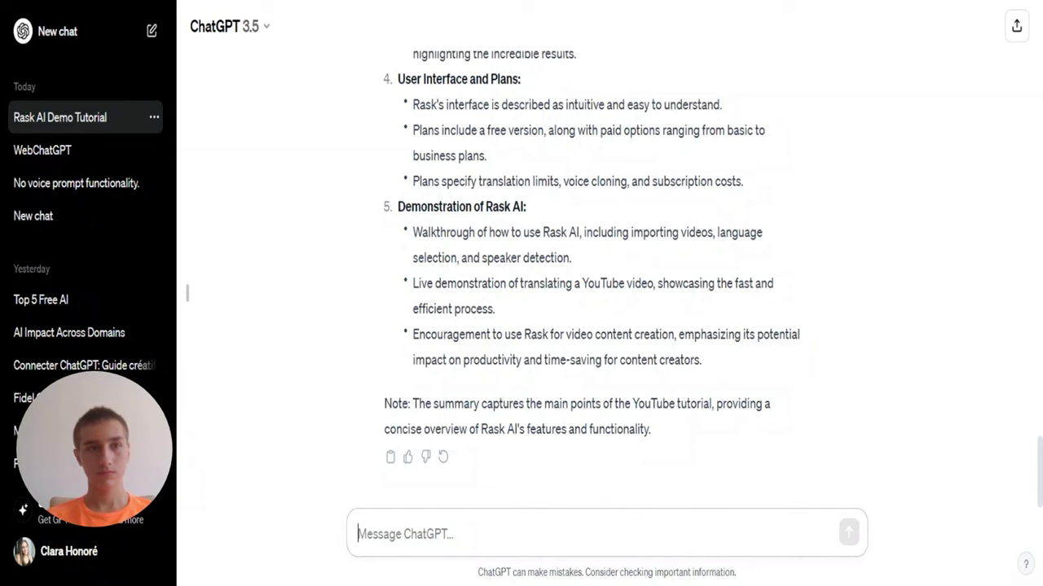
Review ChatGPT's English summary of the Rask AI video, going through its introduction, key features, advantages and plans sections
scroll(413, 197, "up", 10)
scroll(413, 197, "down", 4)
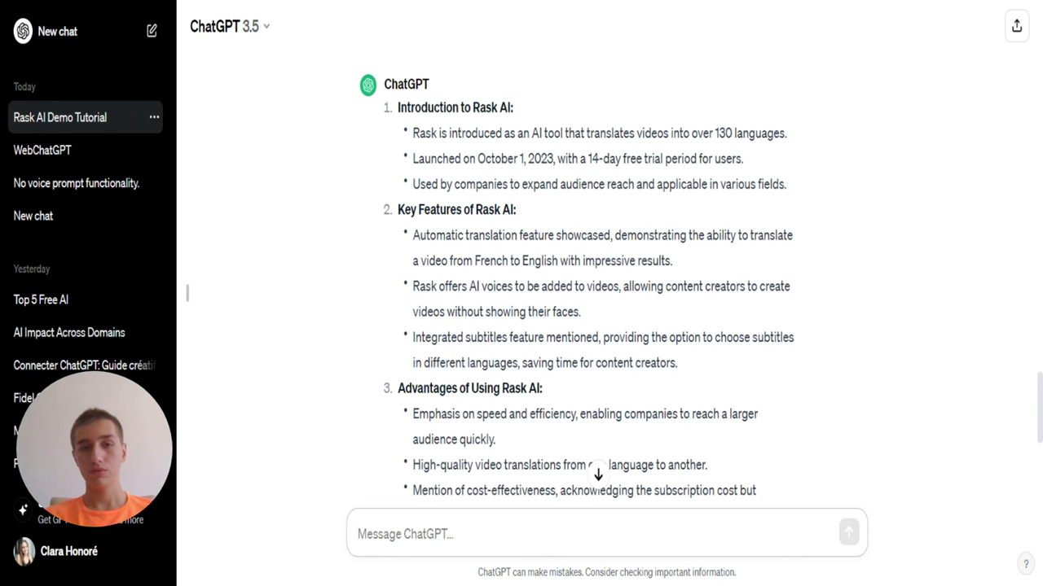
left_click_drag(398, 107, 471, 133)
left_click(471, 133)
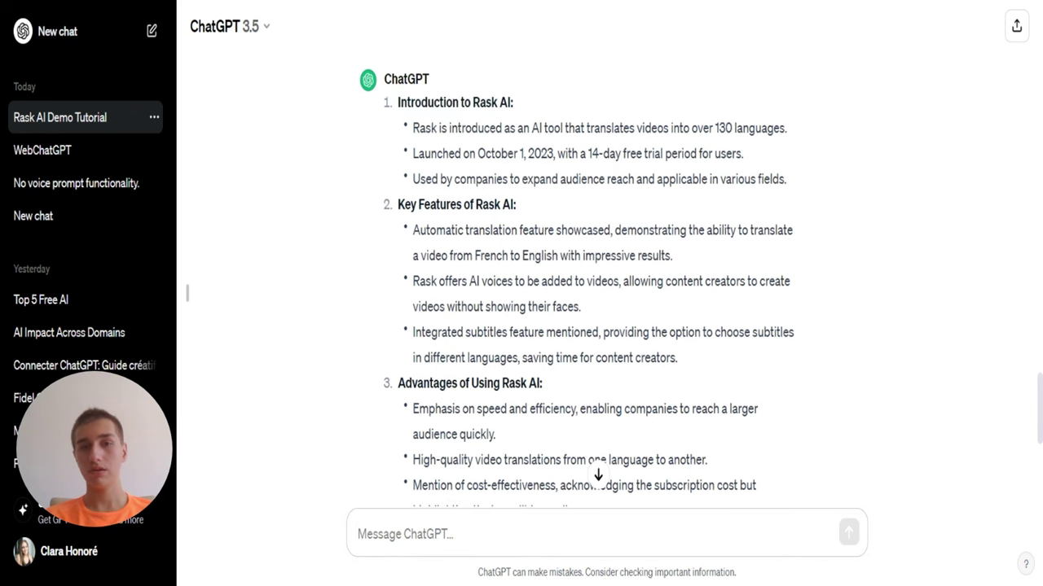
left_click_drag(495, 205, 515, 205)
left_click(529, 224)
scroll(529, 224, "down", 1)
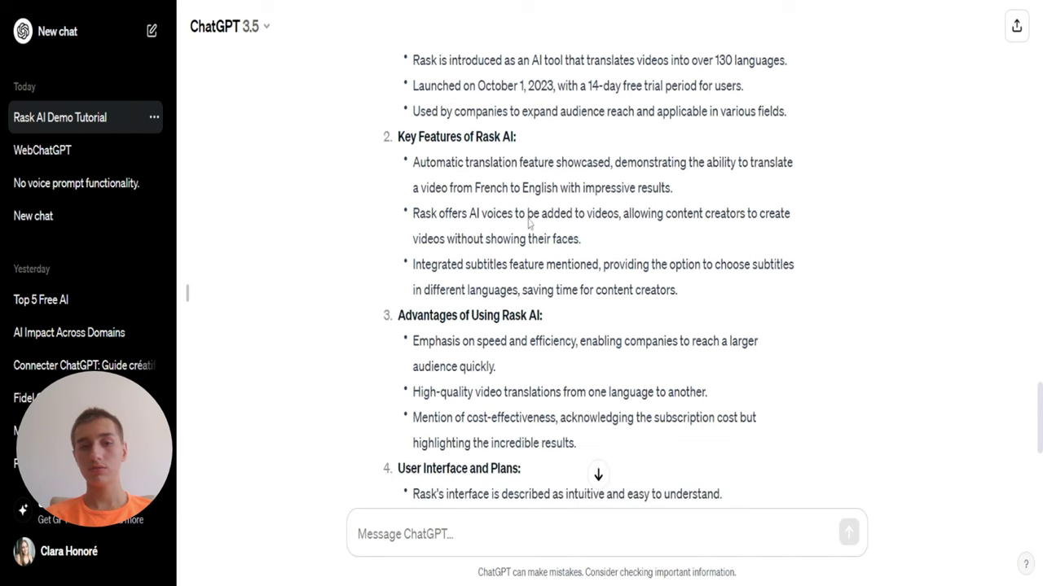
left_click_drag(547, 289, 422, 315)
scroll(586, 286, "down", 2)
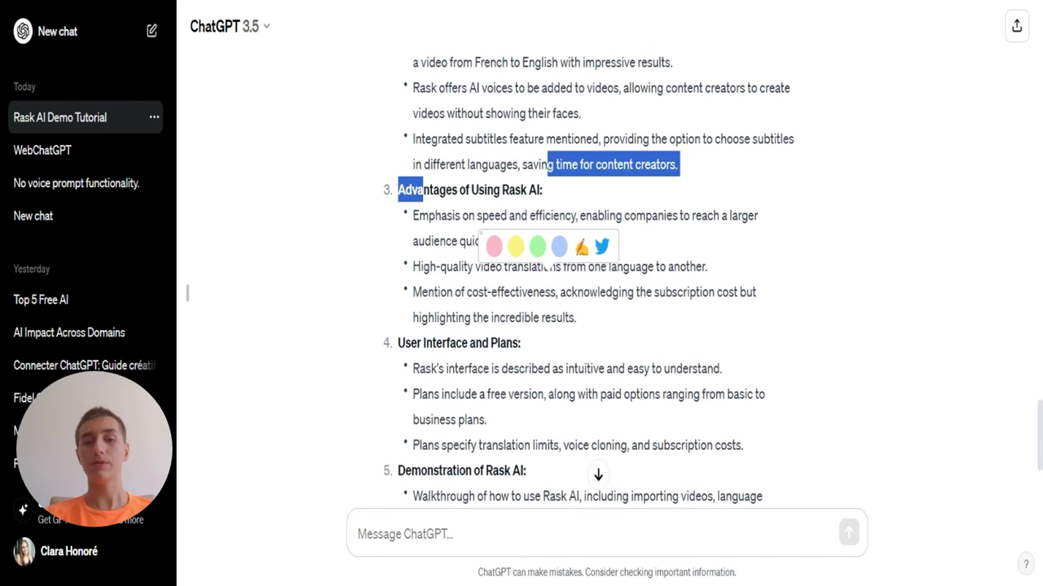
Send ChatGPT the follow-up prompt "traduire en francais" to have the summary translated into French
left_click(570, 533)
type("tradtui")
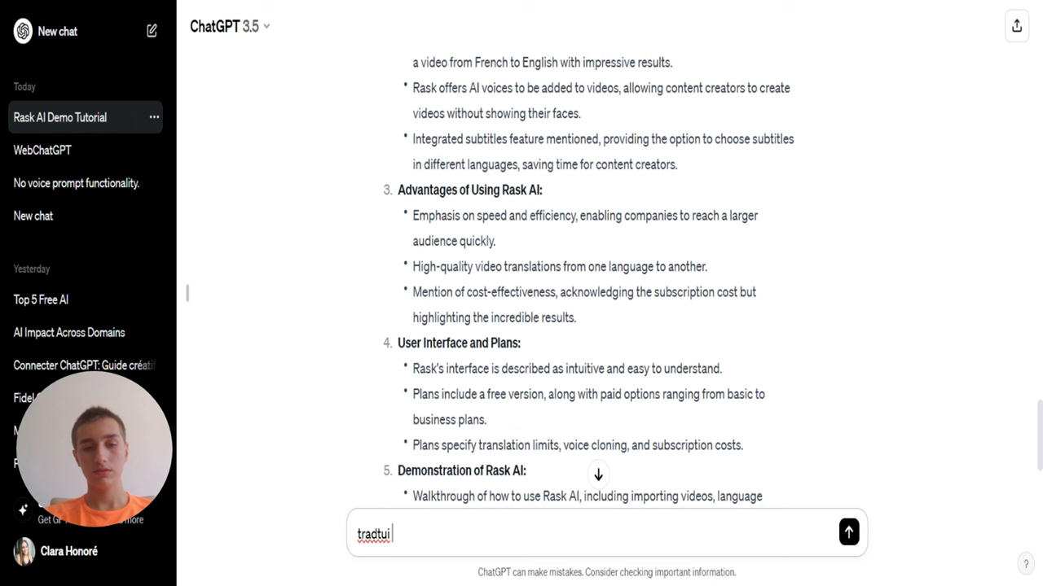
key("BackSpace")
key("BackSpace")
key("BackSpace")
type("uire")
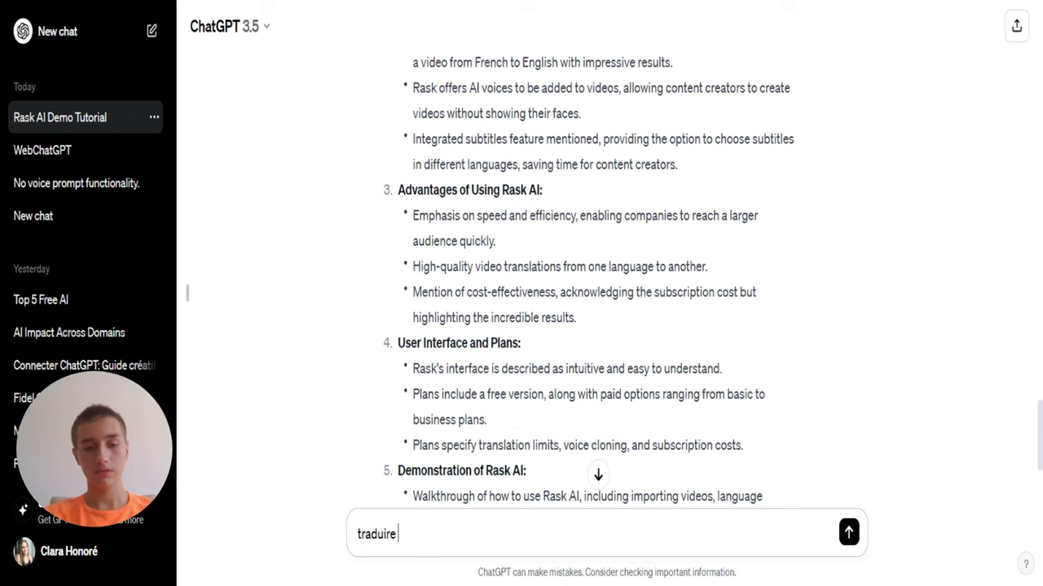
type(" en franca")
key("Return")
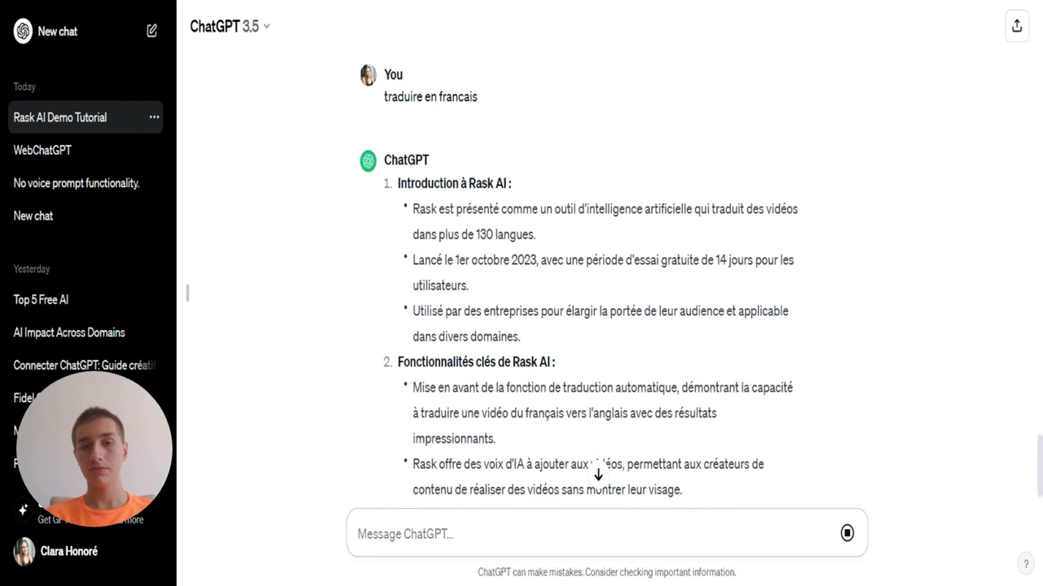
Read through the French translation of the Rask AI summary, from the introduction to the closing remark and back
scroll(389, 183, "down", 2)
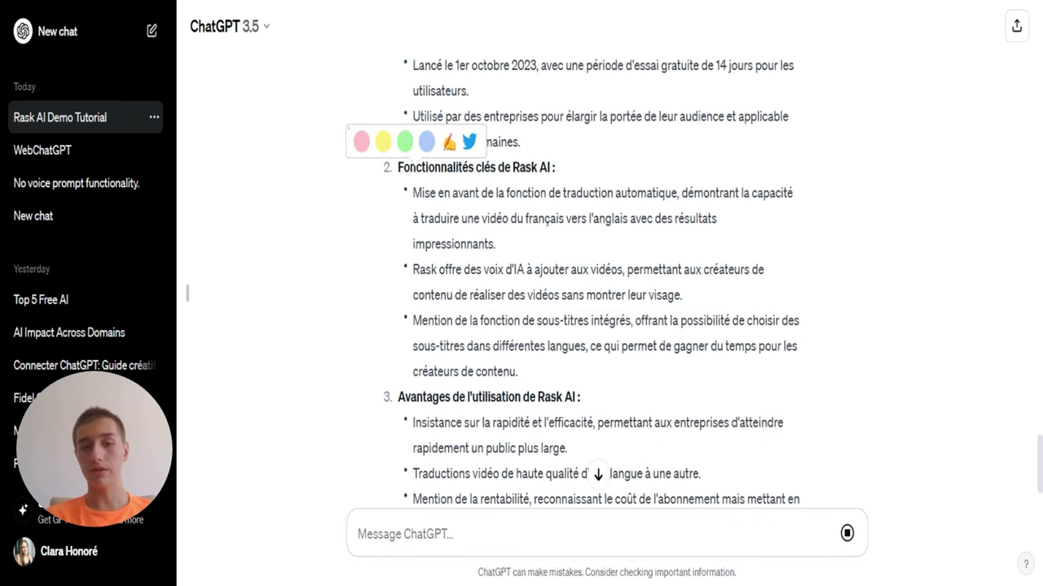
scroll(570, 286, "down", 1)
scroll(570, 285, "down", 2)
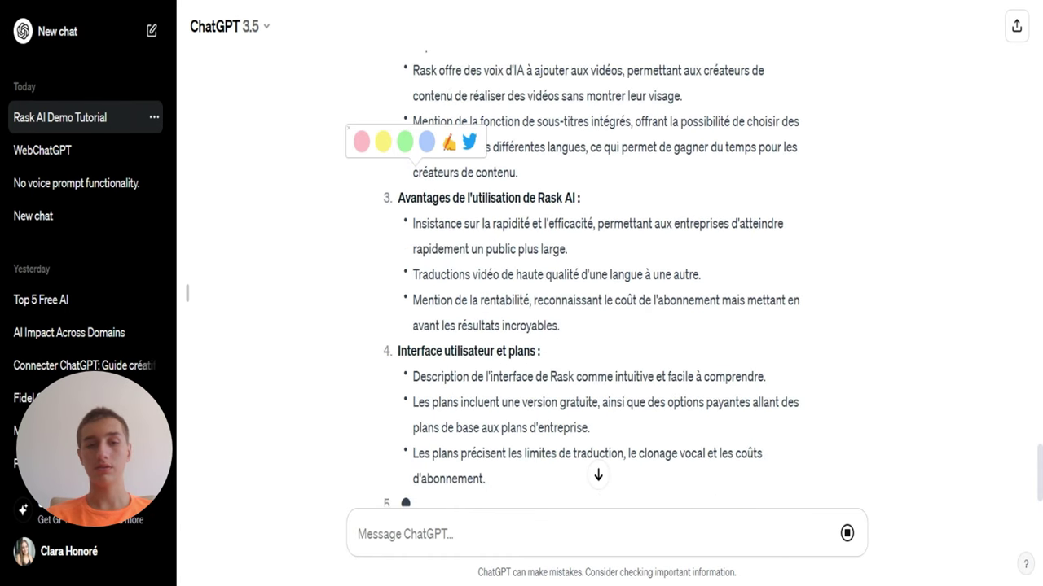
scroll(570, 285, "down", 3)
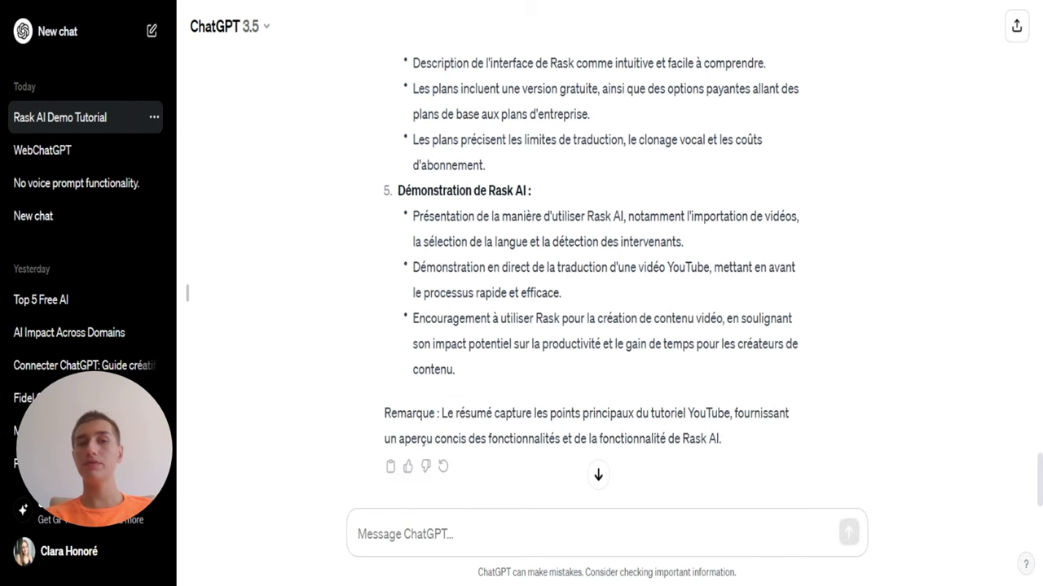
scroll(413, 301, "up", 5)
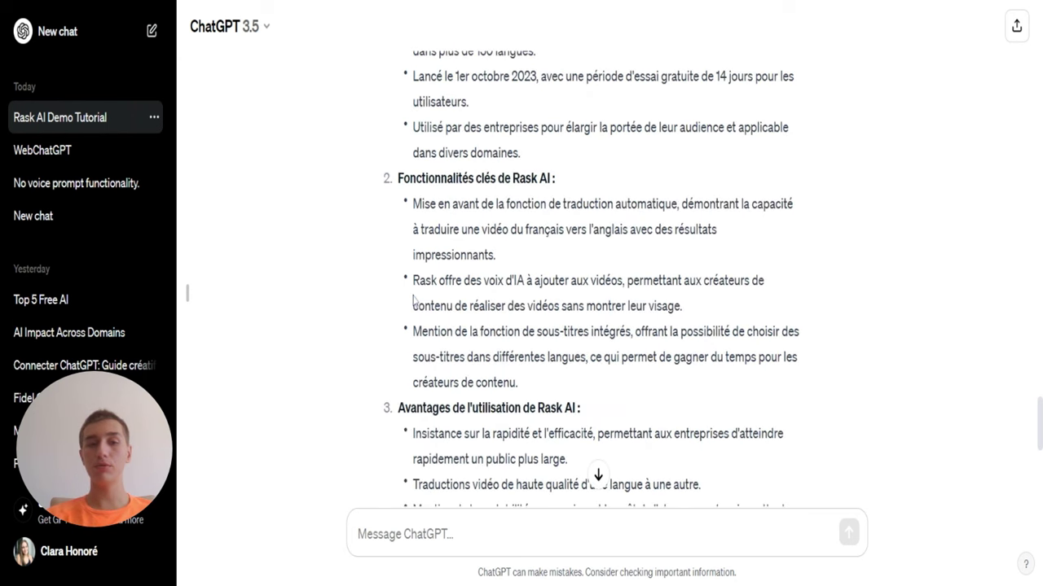
scroll(413, 300, "up", 3)
scroll(413, 301, "down", 2)
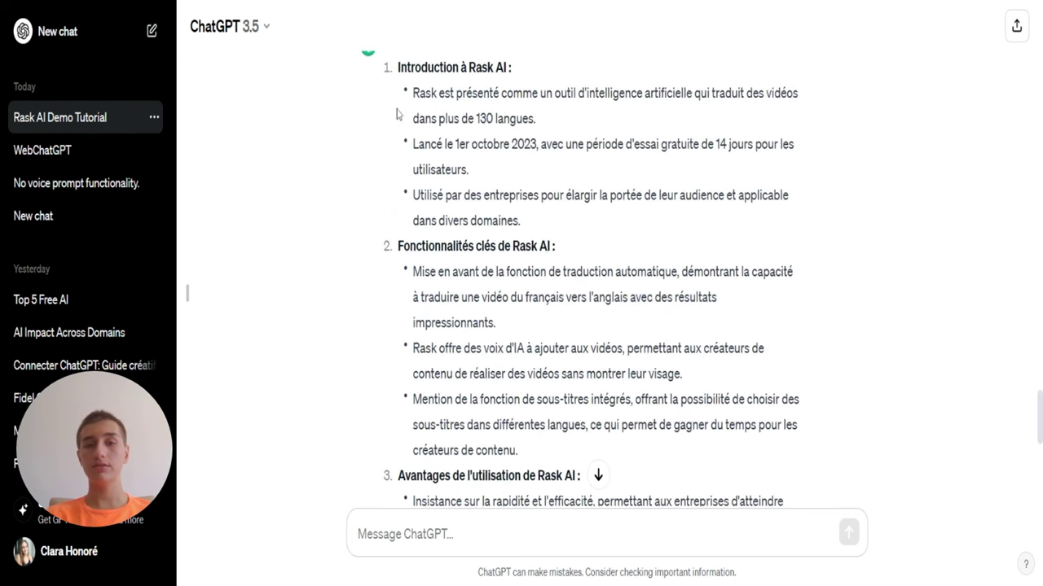
left_click_drag(398, 114, 619, 521)
left_click(614, 317)
scroll(614, 316, "down", 2)
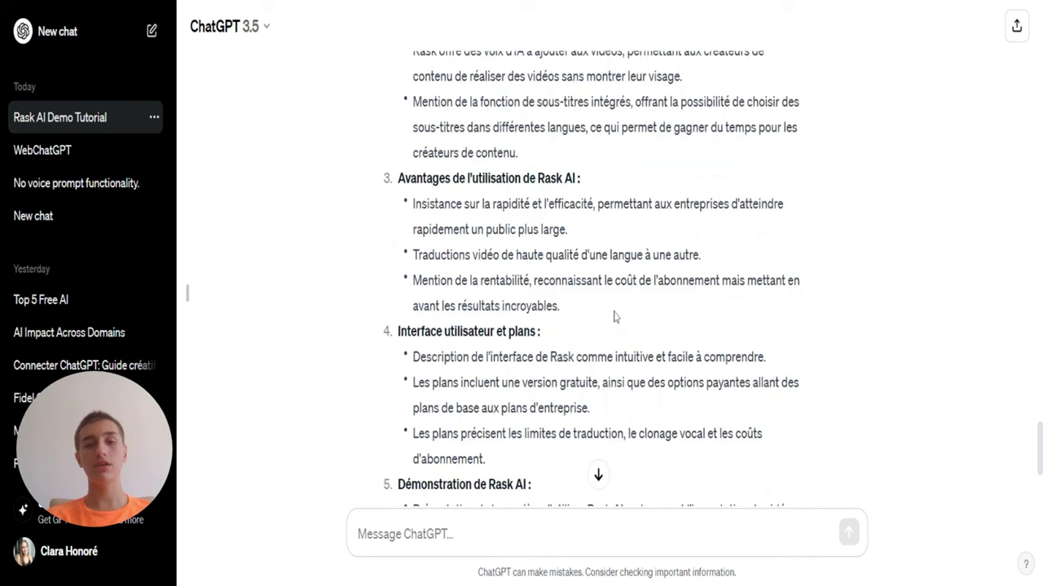